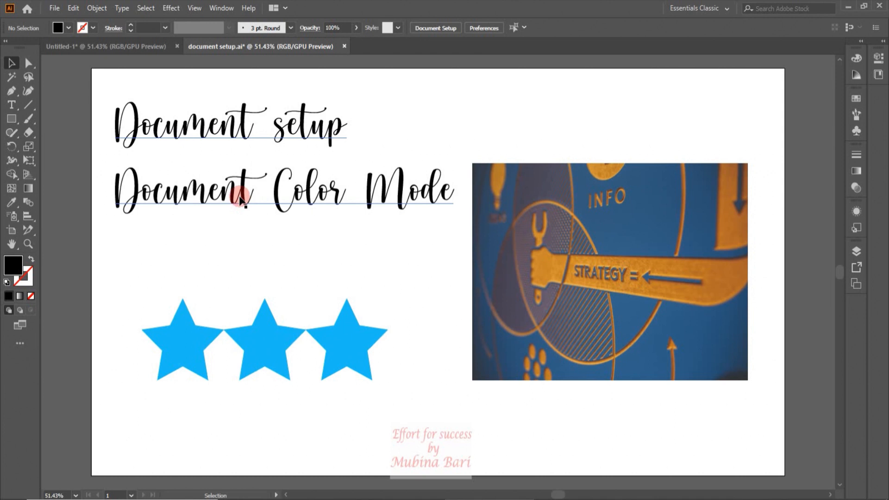
Try the heart-tailed alternate glyph on the t of "Document" in the "Document Color Mode" line and revert to the plain letter.
{"action": "left_click", "coordinate": [12, 105]}
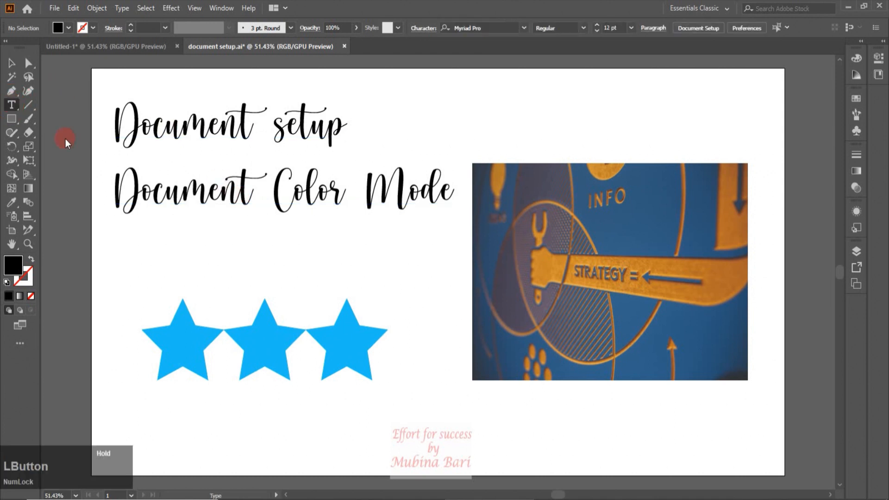
{"action": "left_click_drag", "start_coordinate": [238, 182], "coordinate": [258, 190]}
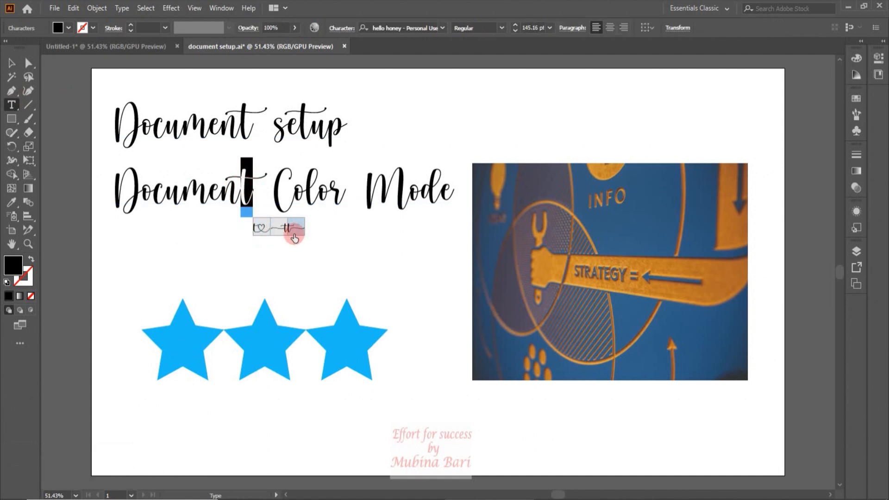
{"action": "left_click", "coordinate": [264, 236]}
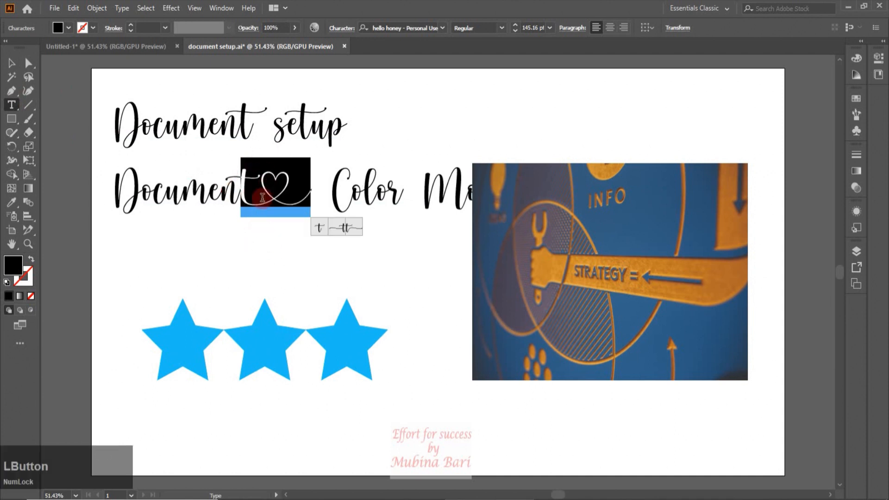
{"action": "left_click", "coordinate": [320, 228]}
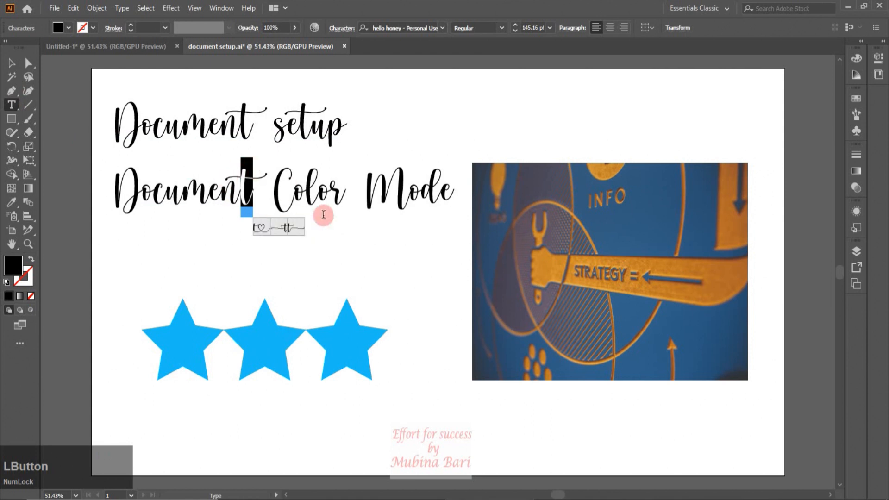
Replace the t of "Document" in the "Document setup" line with its heart-tailed alternate glyph.
{"action": "left_click", "coordinate": [241, 115]}
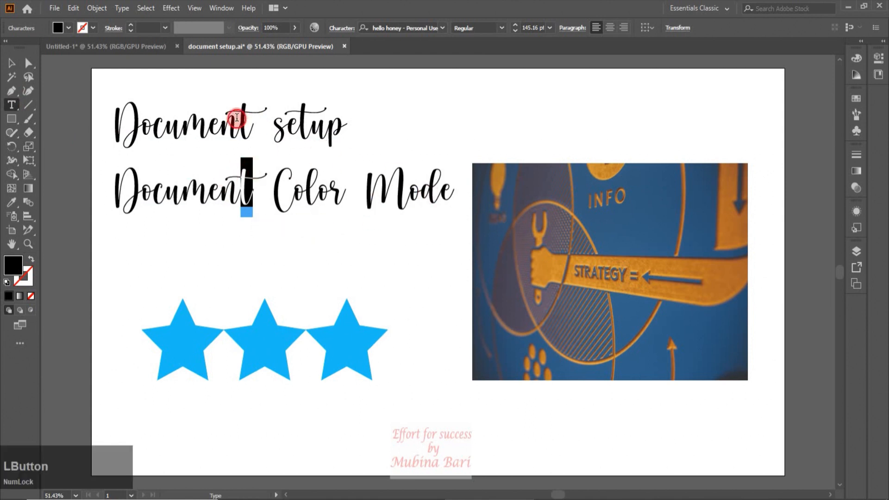
{"action": "left_click_drag", "start_coordinate": [243, 116], "coordinate": [250, 117]}
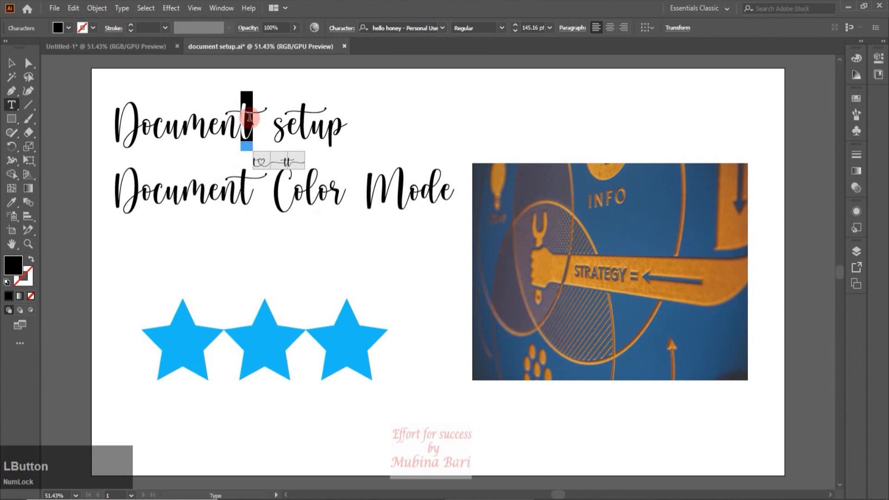
{"action": "left_click", "coordinate": [262, 163]}
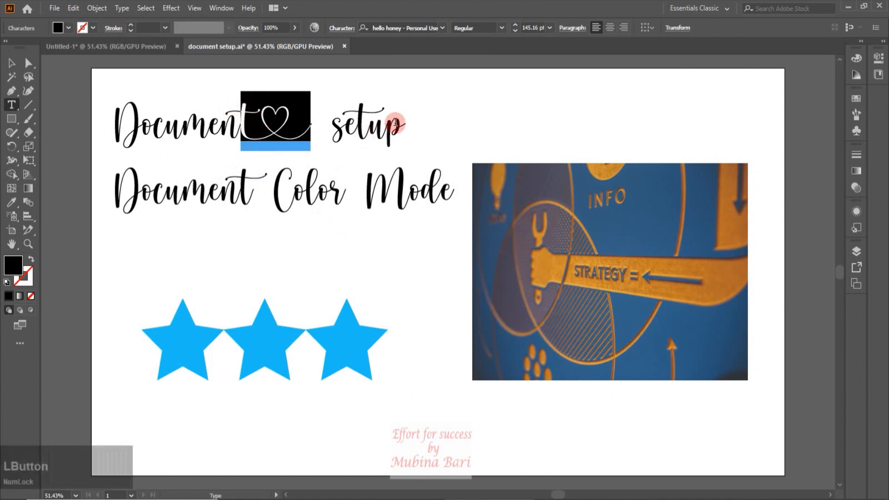
{"action": "left_click_drag", "start_coordinate": [388, 125], "coordinate": [406, 127]}
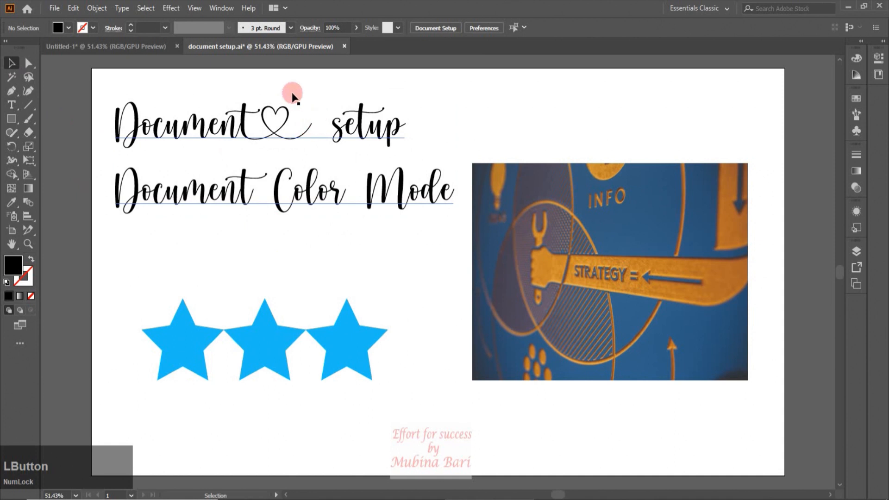
Examine the artwork in Outline mode and return to the GPU preview.
{"action": "left_click", "coordinate": [195, 9]}
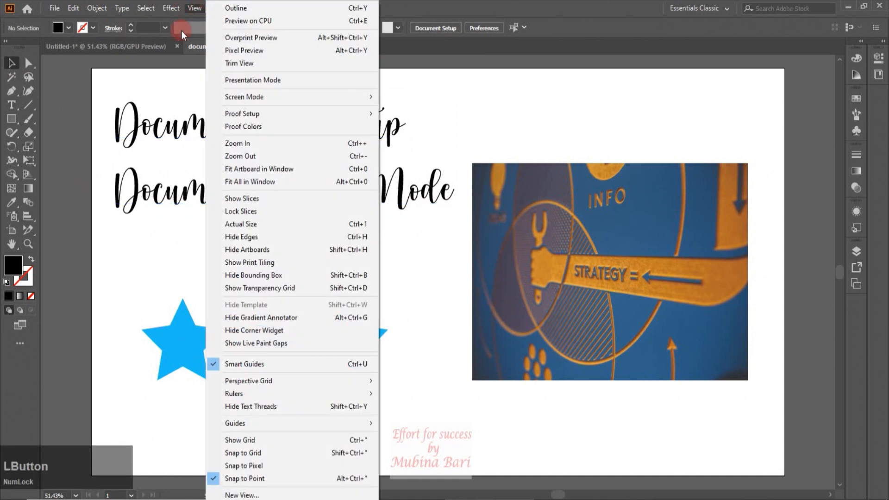
{"action": "left_click", "coordinate": [238, 11]}
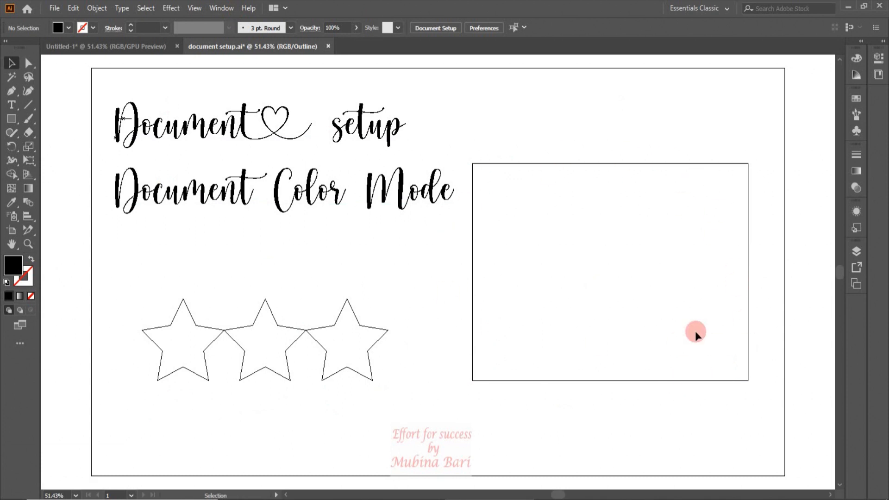
{"action": "left_click", "coordinate": [193, 10]}
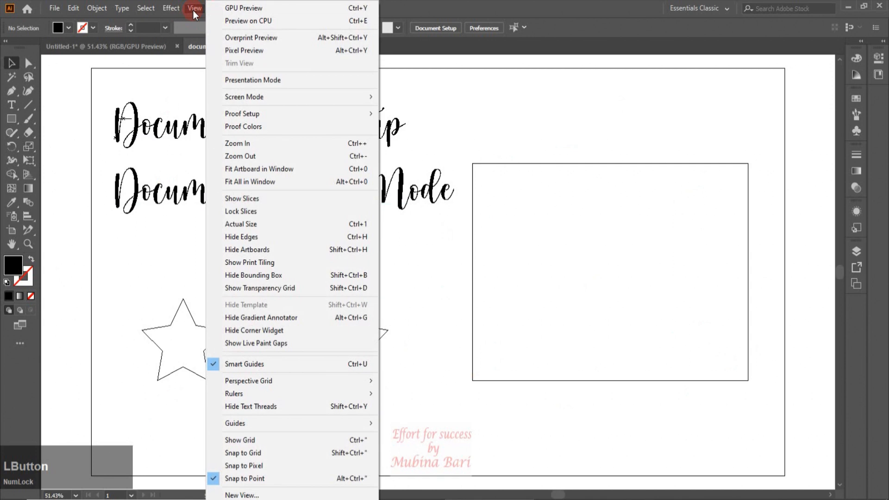
{"action": "left_click", "coordinate": [228, 7]}
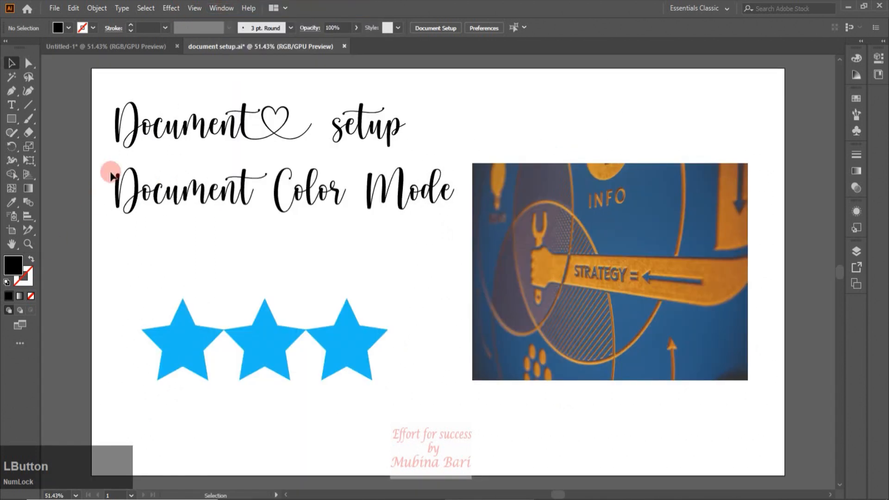
Open Document Setup and examine the Type options for language, double and single quotes, and text export.
{"action": "left_click", "coordinate": [55, 9]}
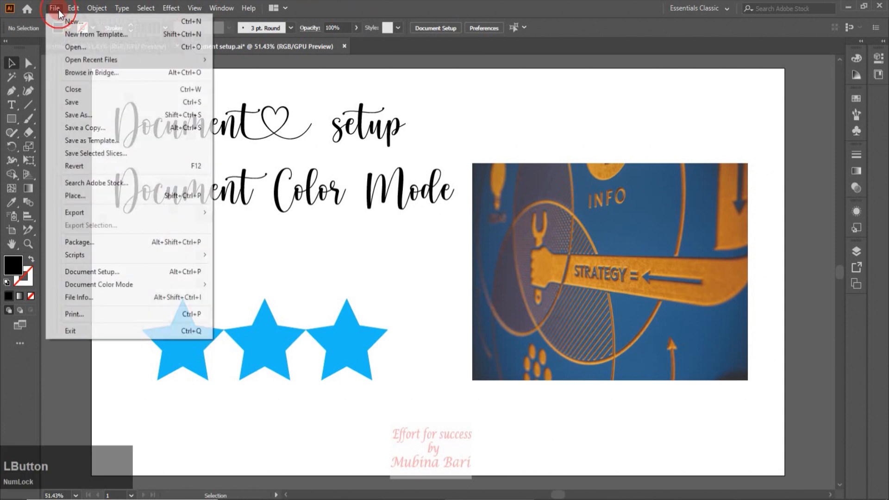
{"action": "left_click", "coordinate": [86, 273]}
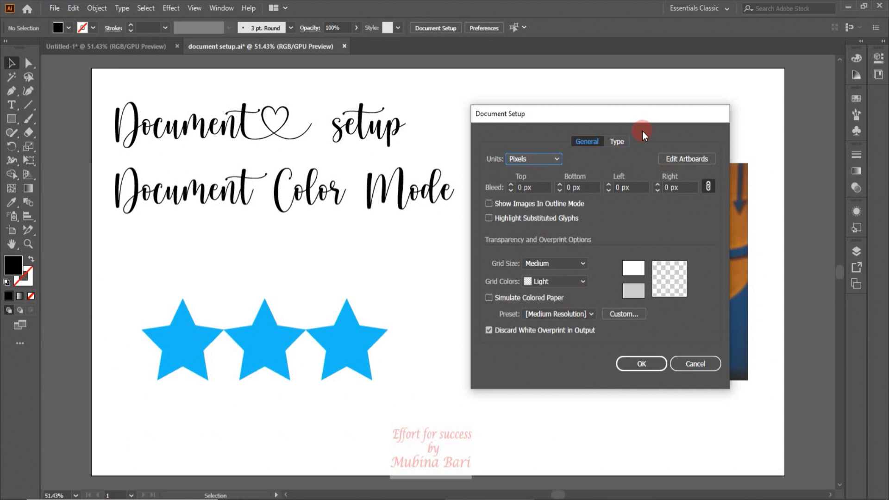
{"action": "left_click", "coordinate": [623, 142]}
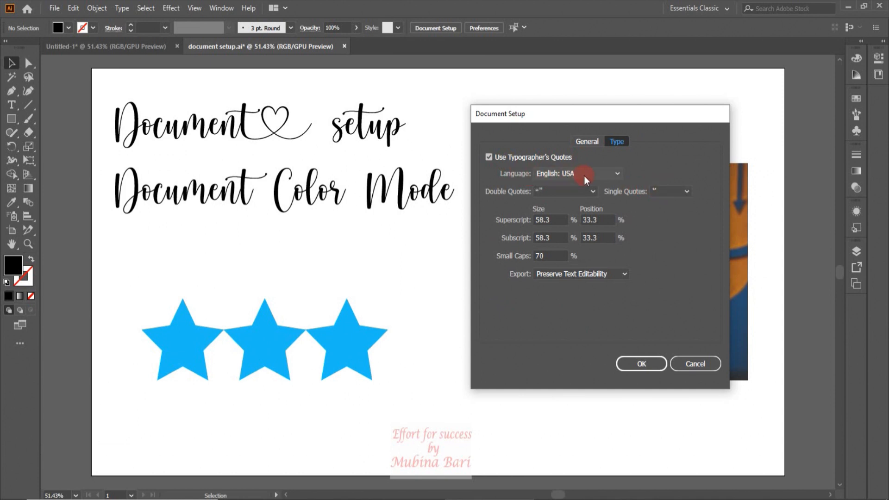
{"action": "left_click", "coordinate": [621, 176]}
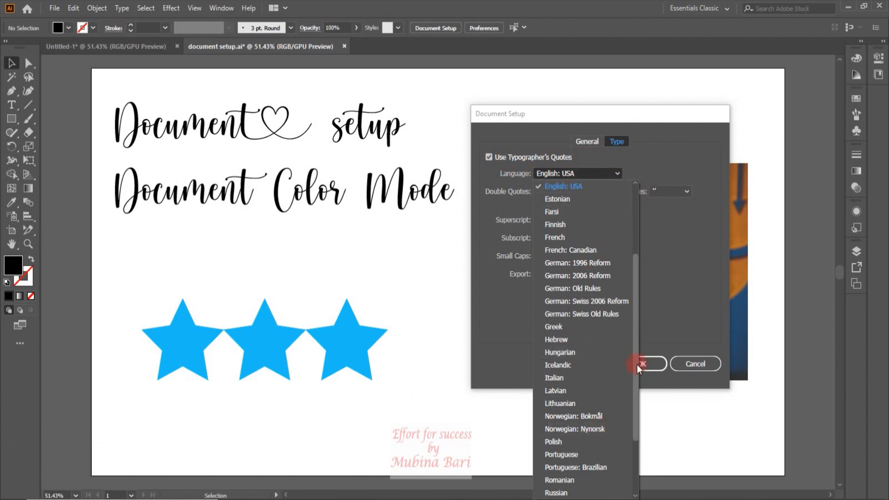
{"action": "left_click", "coordinate": [596, 173]}
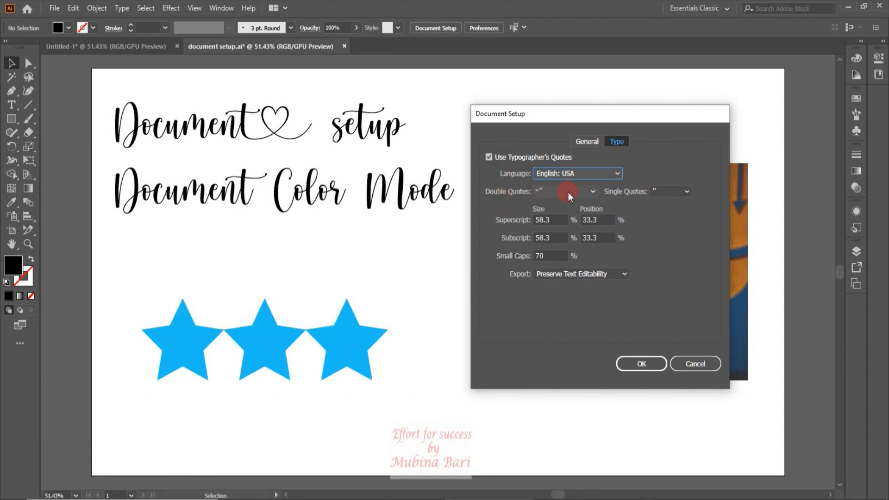
{"action": "left_click", "coordinate": [594, 192]}
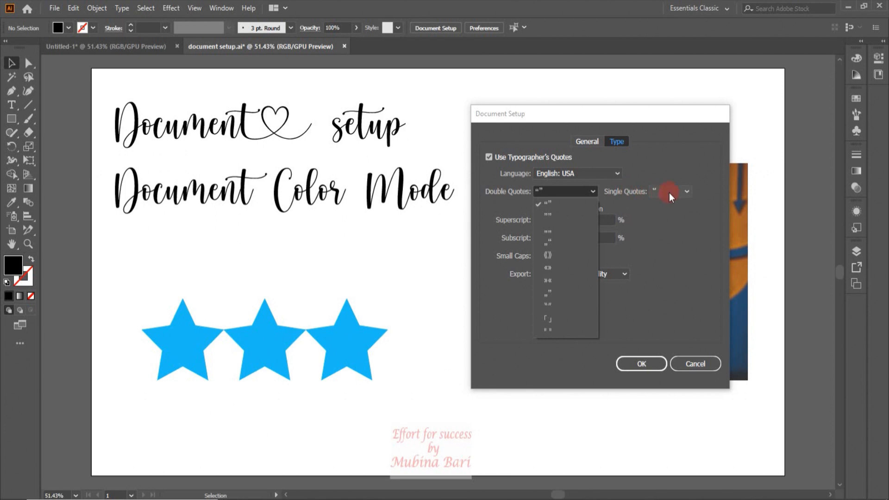
{"action": "left_click", "coordinate": [686, 192]}
{"action": "left_click", "coordinate": [685, 193]}
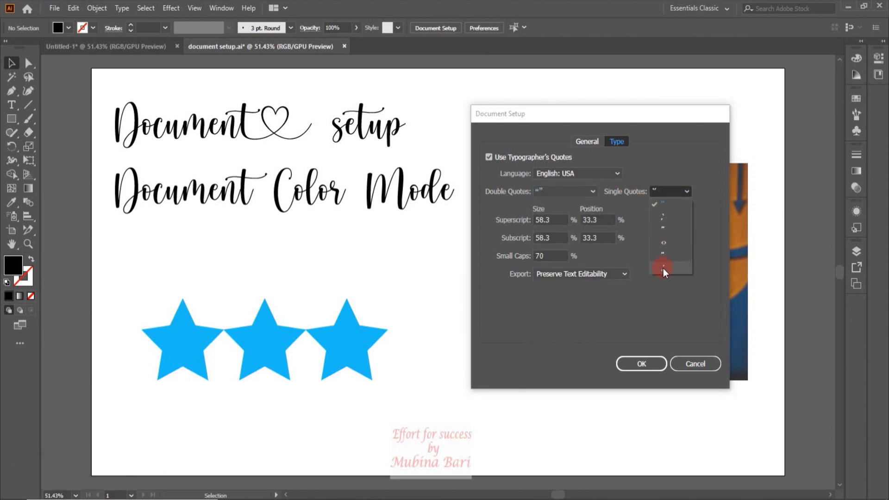
{"action": "left_click", "coordinate": [686, 192]}
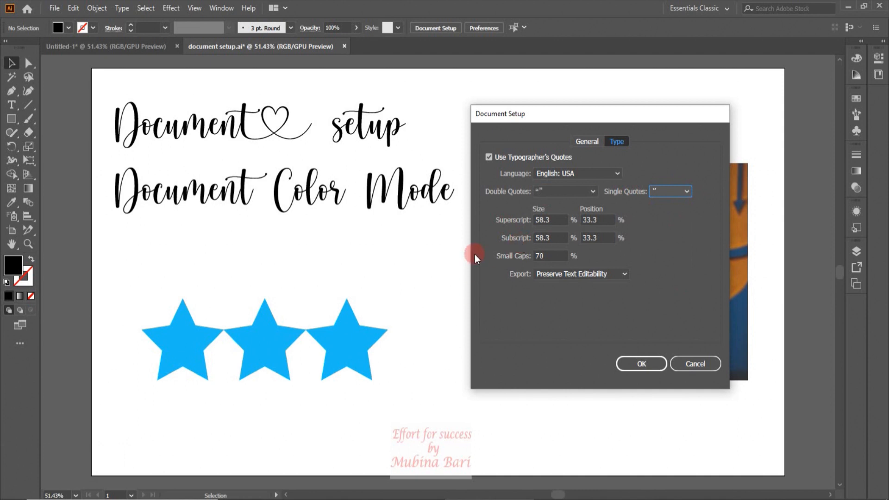
{"action": "left_click", "coordinate": [658, 288]}
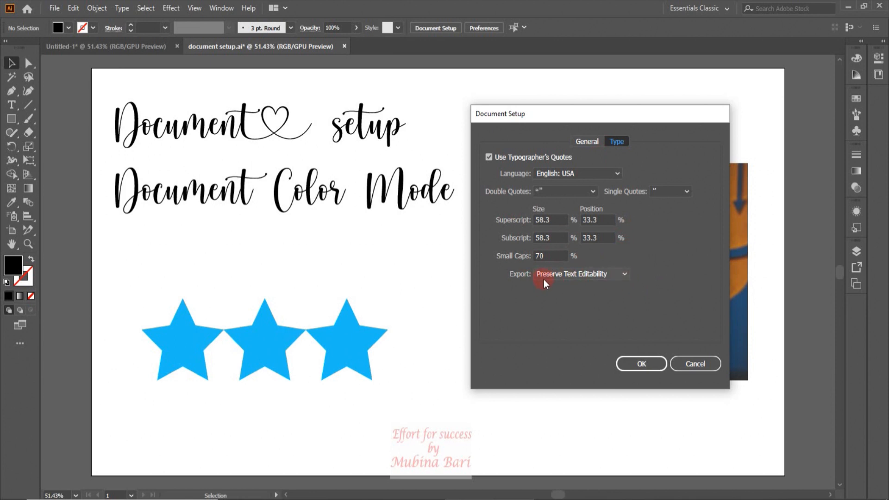
{"action": "left_click", "coordinate": [624, 277]}
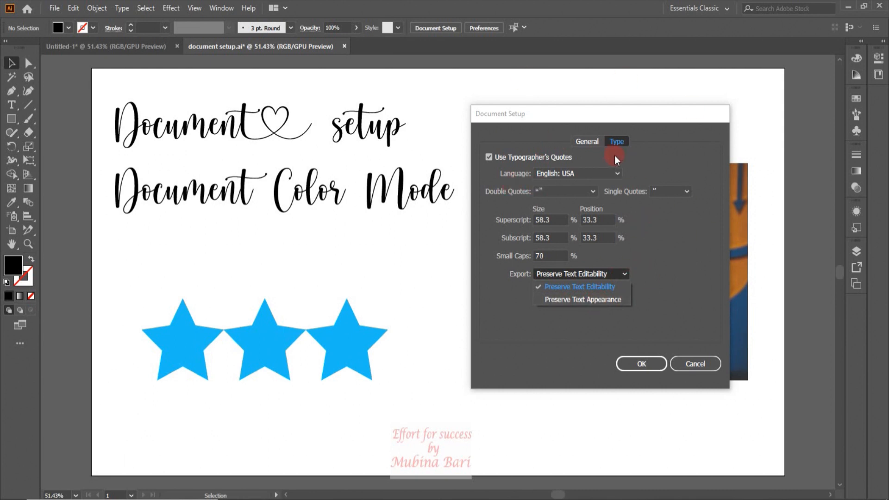
Set the document's general units to Inches and enter artboard editing to view the artboard's dimensions, finishing with the Selection tool.
{"action": "left_click", "coordinate": [586, 143]}
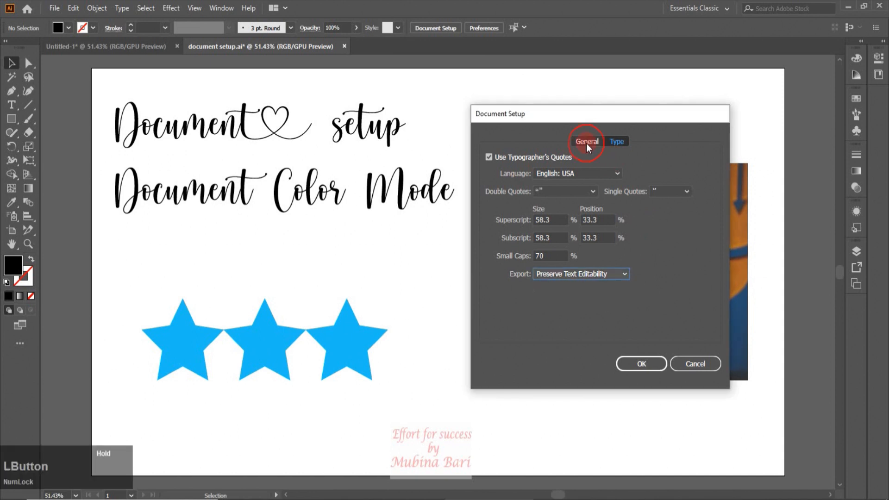
{"action": "left_click", "coordinate": [587, 141]}
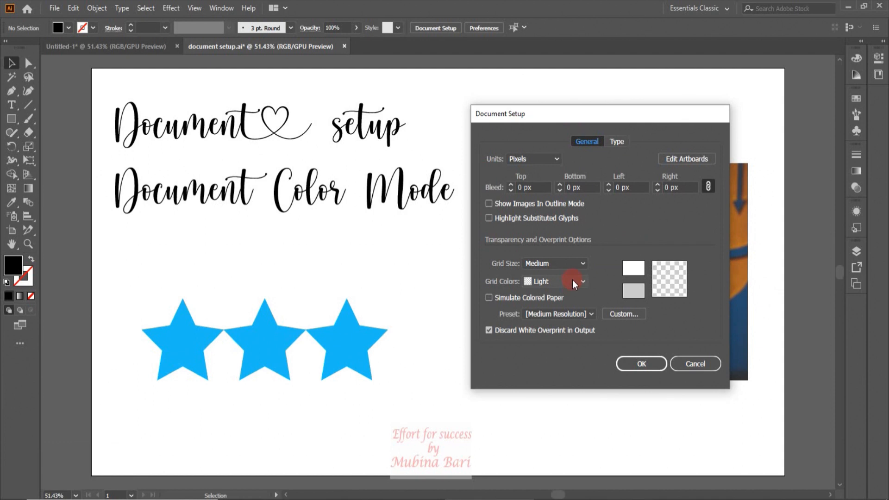
{"action": "left_click", "coordinate": [555, 160]}
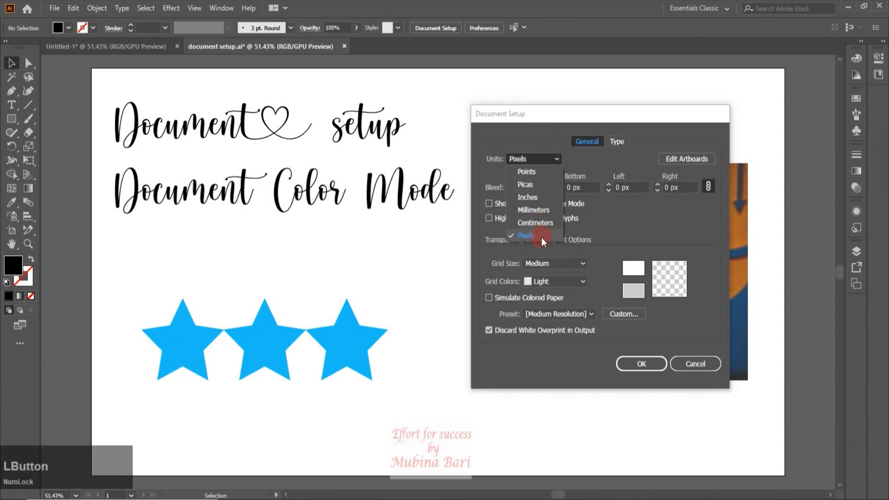
{"action": "left_click", "coordinate": [537, 196]}
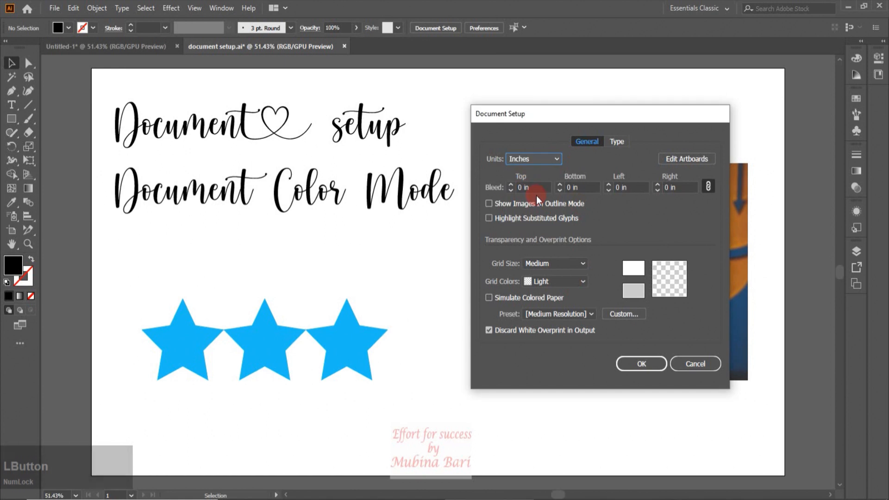
{"action": "left_click", "coordinate": [691, 158]}
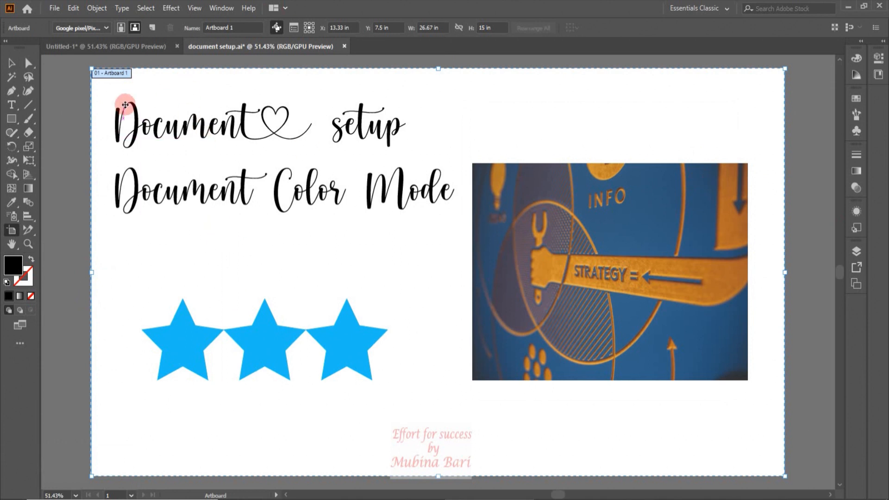
{"action": "left_click", "coordinate": [11, 62]}
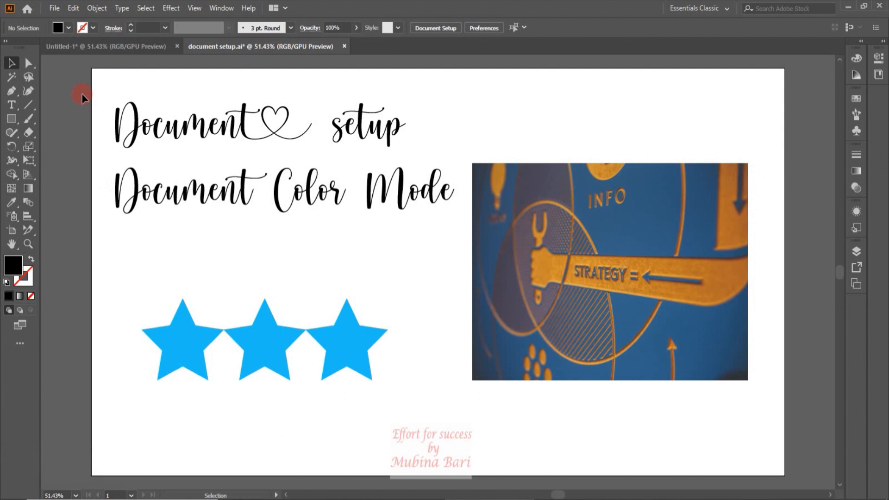
Reopen Document Setup and set the linked bleed to 0.125 in on all four sides.
{"action": "left_click", "coordinate": [56, 8]}
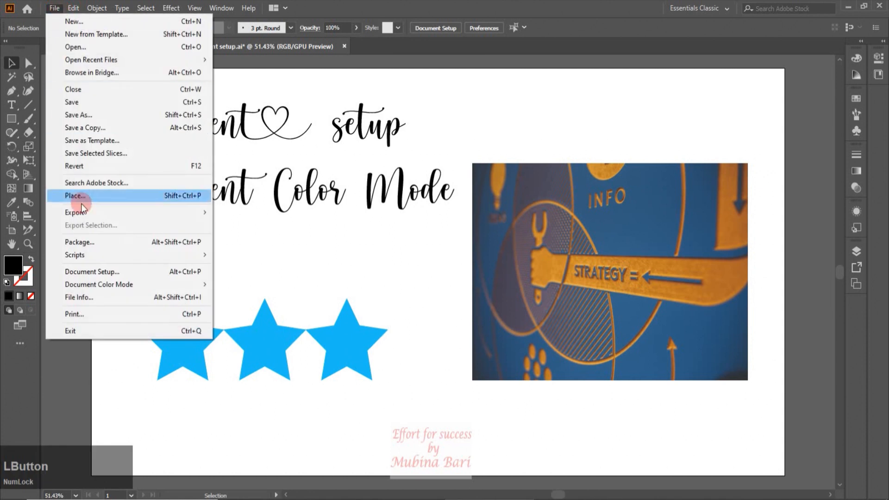
{"action": "left_click", "coordinate": [92, 274]}
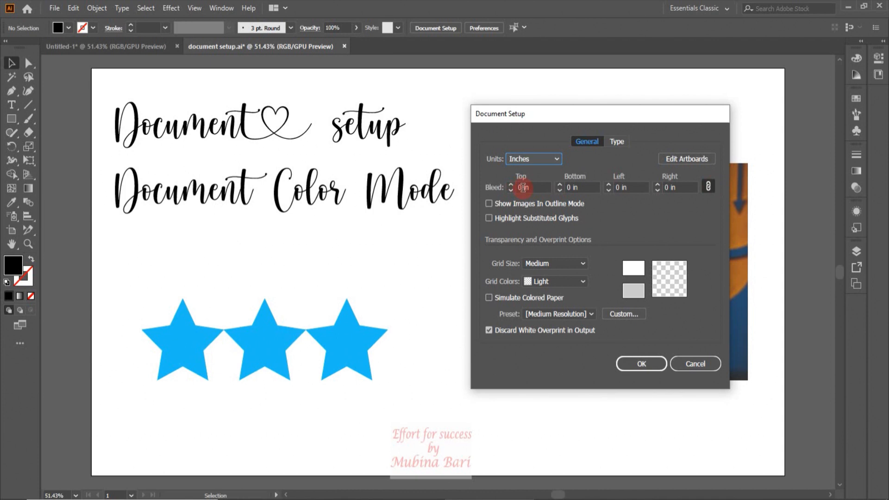
{"action": "left_click_drag", "start_coordinate": [522, 187], "coordinate": [519, 187]}
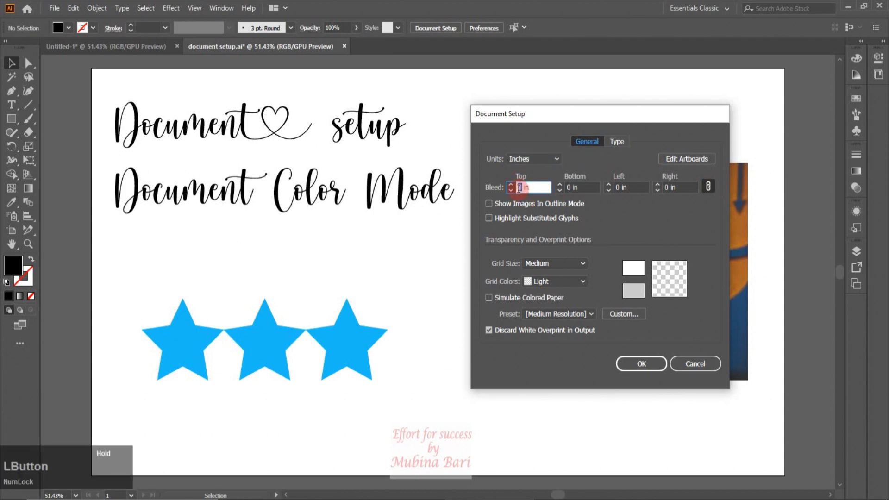
{"action": "type", "text": "0.125"}
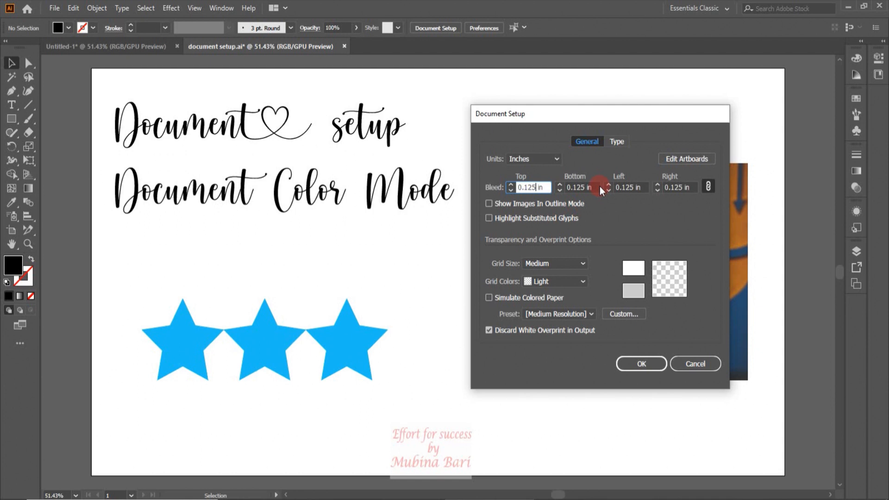
Enable Show Images In Outline Mode and Highlight Substituted Glyphs, and apply the document setup.
{"action": "left_click", "coordinate": [490, 204]}
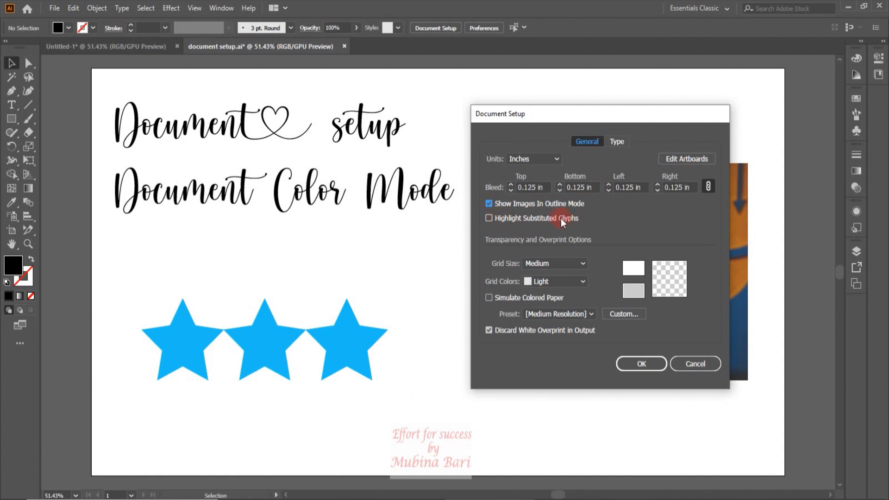
{"action": "left_click", "coordinate": [488, 217]}
{"action": "left_click", "coordinate": [654, 363]}
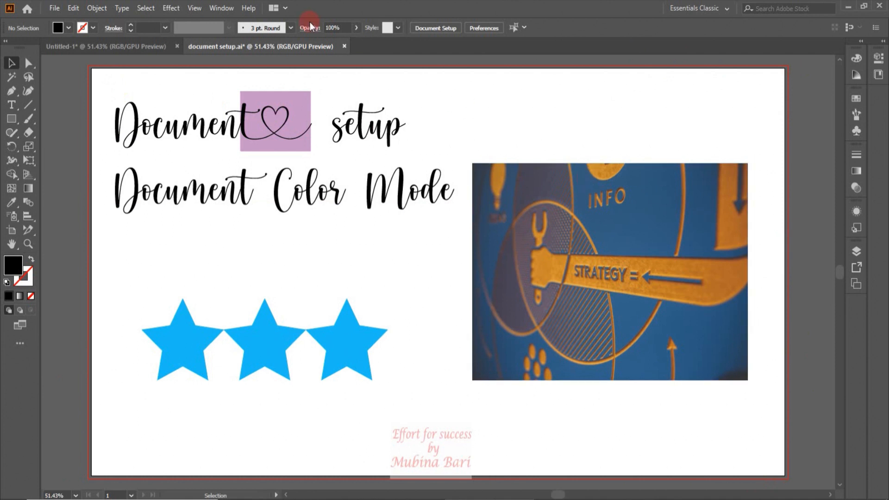
Switch the artwork to Outline mode to examine how the image displays, and return it to GPU Preview.
{"action": "left_click", "coordinate": [193, 9]}
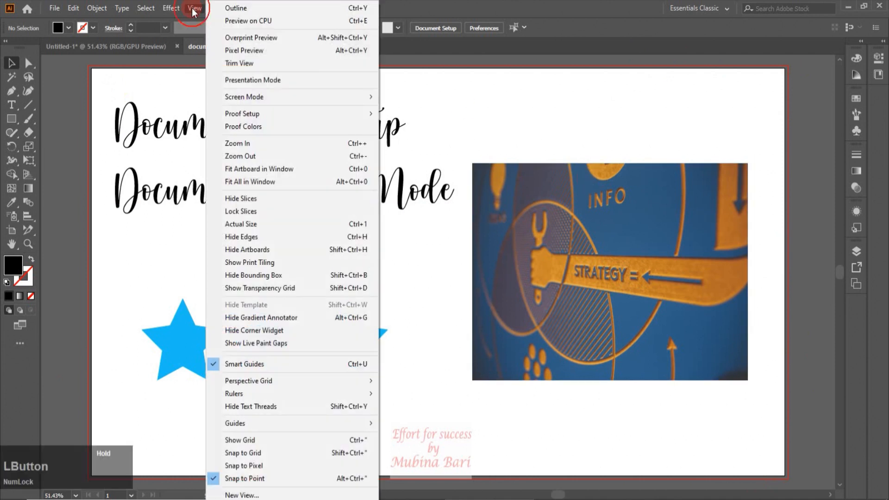
{"action": "left_click", "coordinate": [233, 9]}
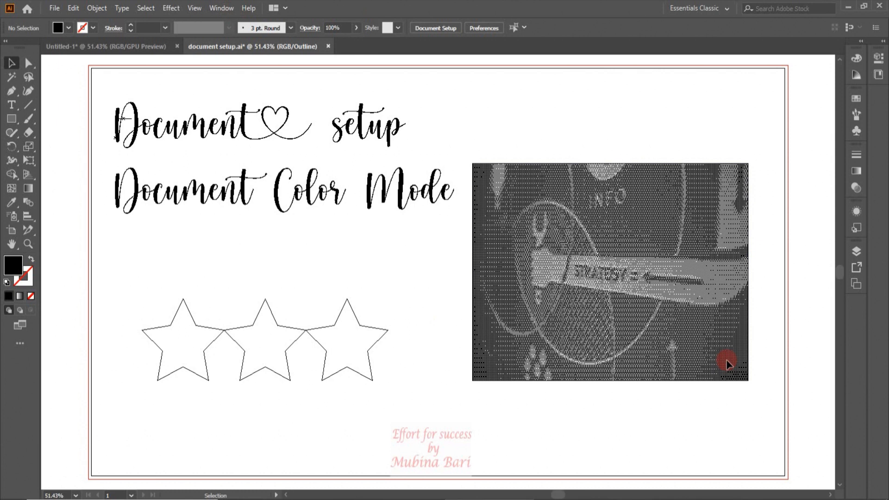
{"action": "left_click", "coordinate": [198, 8]}
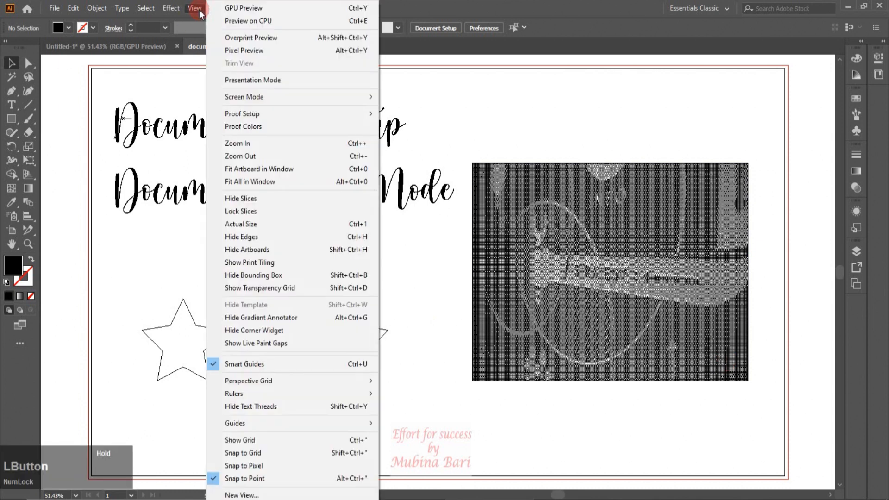
{"action": "left_click", "coordinate": [243, 10]}
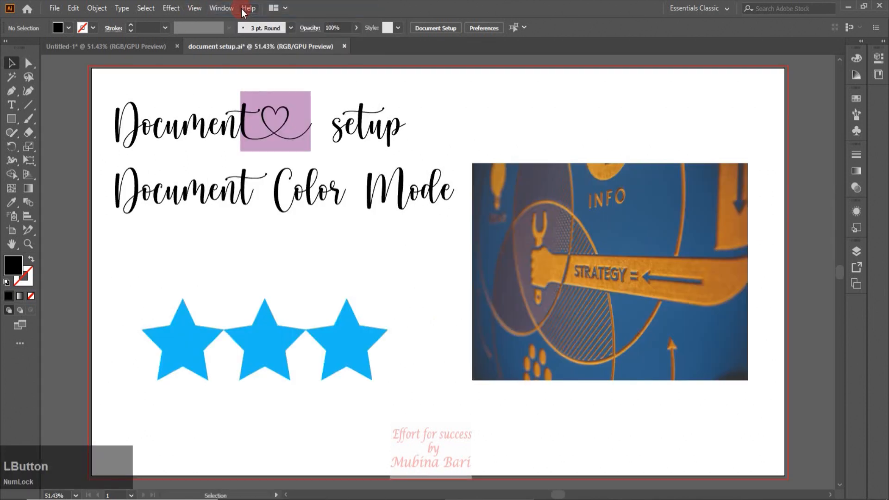
Replace the letter p at the end of "setup" with the alternate glyph that has a long leading swash.
{"action": "left_click", "coordinate": [307, 223]}
{"action": "key", "text": "t"}
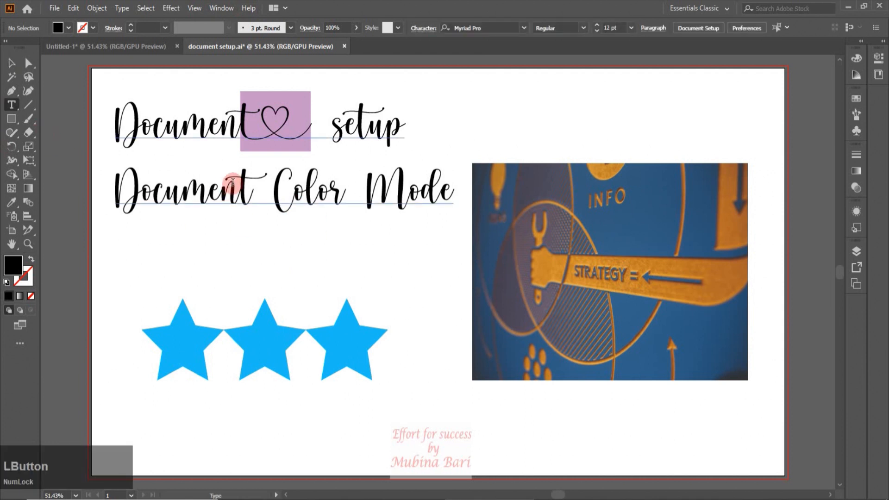
{"action": "left_click", "coordinate": [395, 126]}
{"action": "left_click_drag", "start_coordinate": [395, 127], "coordinate": [406, 130]}
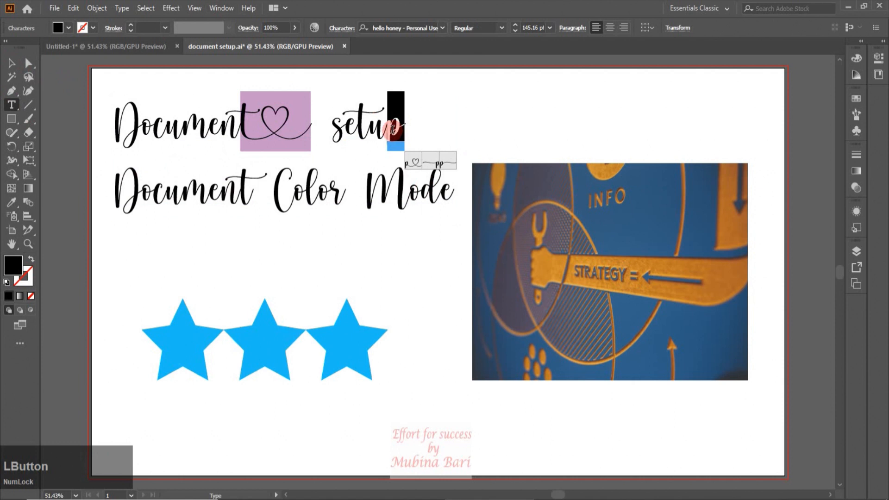
{"action": "left_click", "coordinate": [430, 163]}
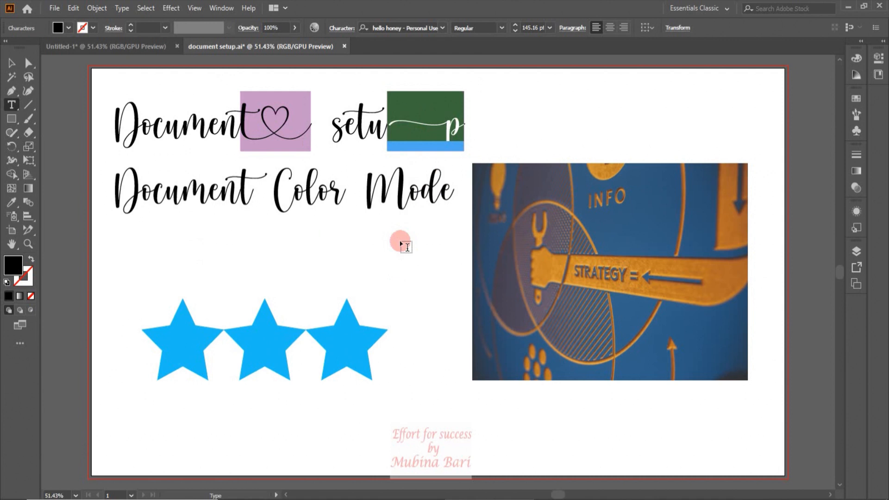
Reopen Document Setup and try the Small and Large transparency grid sizes, finishing with Medium.
{"action": "left_click", "coordinate": [53, 7]}
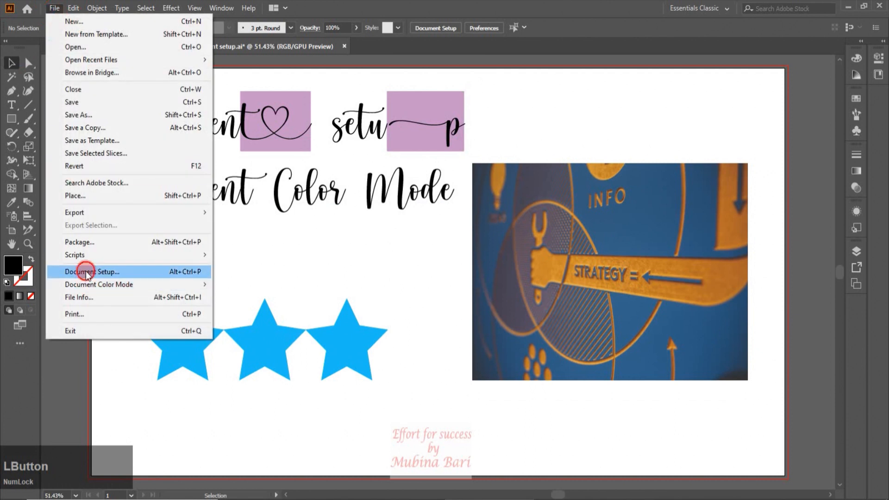
{"action": "left_click", "coordinate": [88, 273]}
{"action": "left_click_drag", "start_coordinate": [613, 119], "coordinate": [610, 124]}
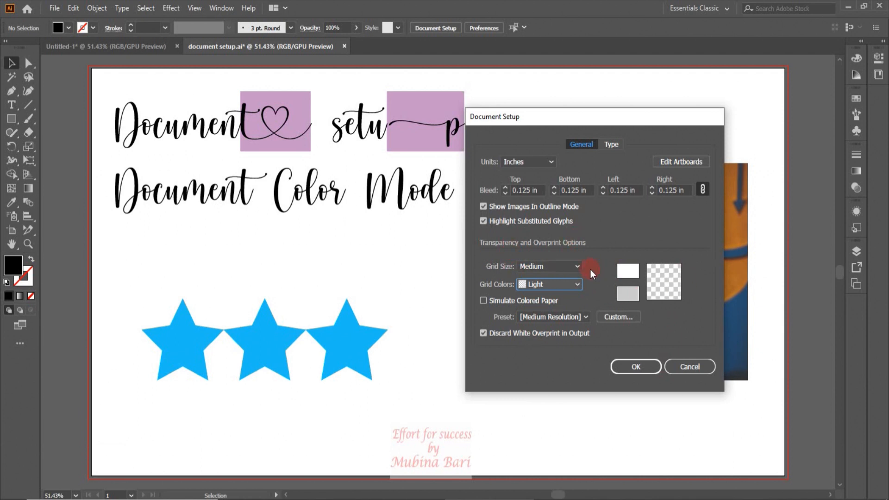
{"action": "left_click_drag", "start_coordinate": [574, 268], "coordinate": [542, 279]}
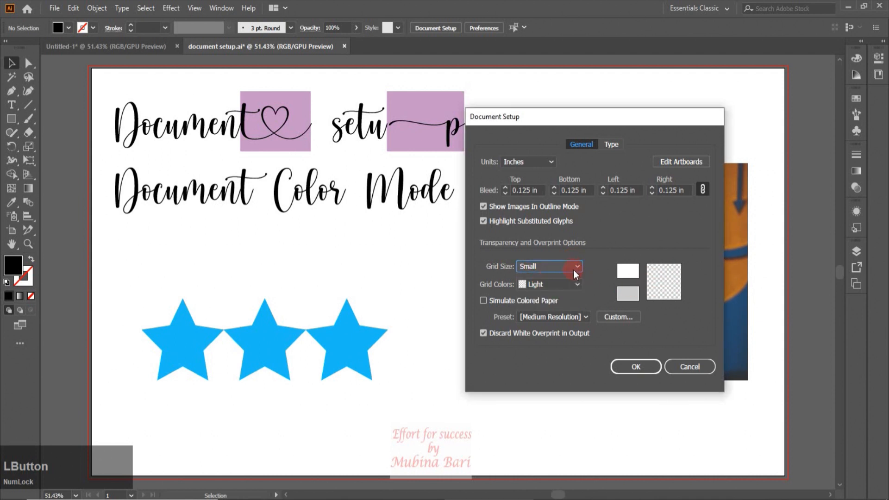
{"action": "left_click_drag", "start_coordinate": [575, 269], "coordinate": [547, 302]}
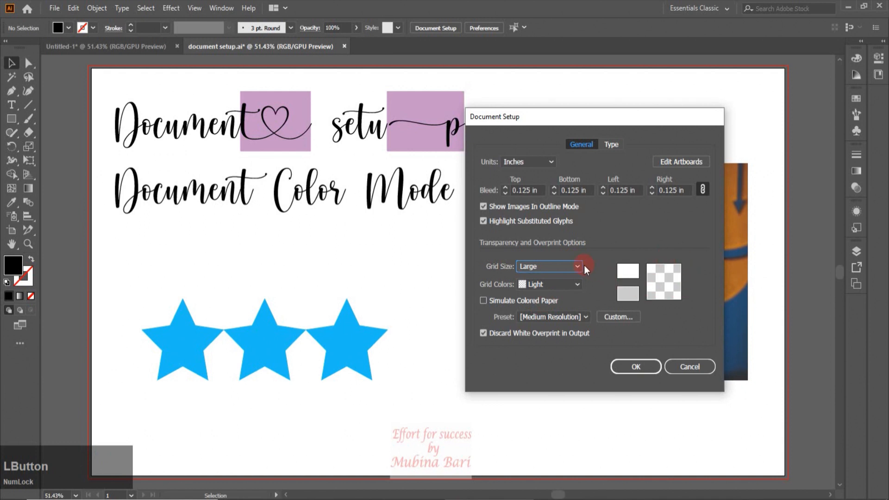
{"action": "left_click_drag", "start_coordinate": [578, 264], "coordinate": [549, 290]}
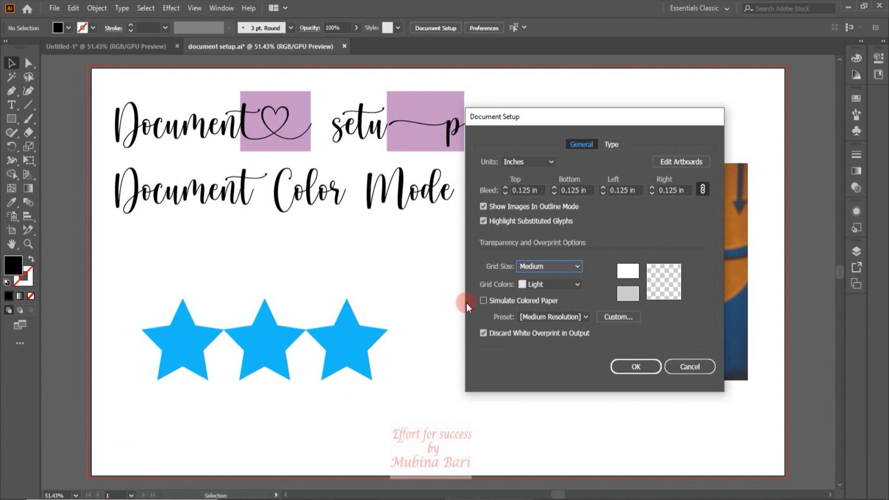
Try the Red, Orange and Green presets for the transparency grid colors, leaving Simulate Colored Paper off.
{"action": "left_click", "coordinate": [576, 285]}
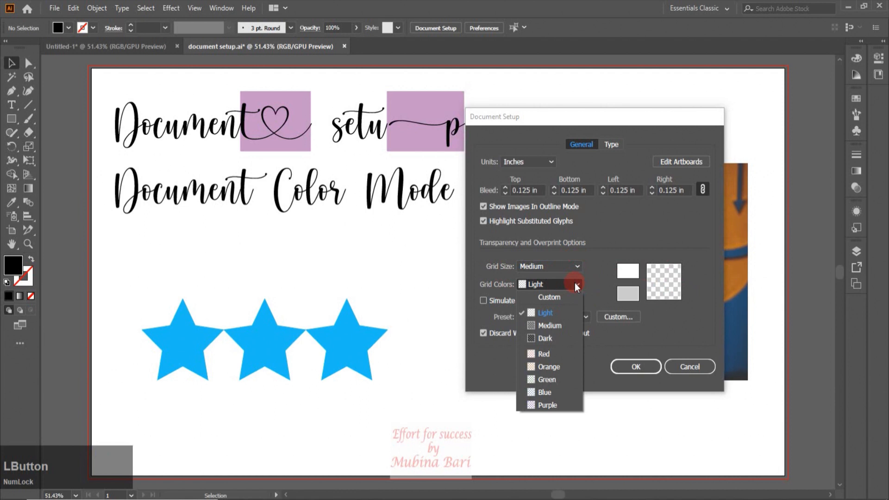
{"action": "left_click", "coordinate": [544, 354]}
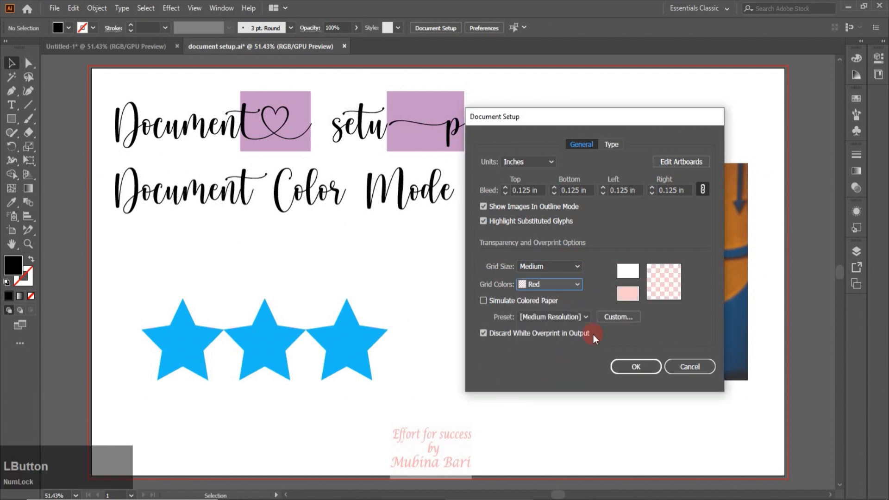
{"action": "scroll", "coordinate": [580, 283], "scroll_direction": "down", "scroll_amount": 1}
{"action": "left_click", "coordinate": [576, 284]}
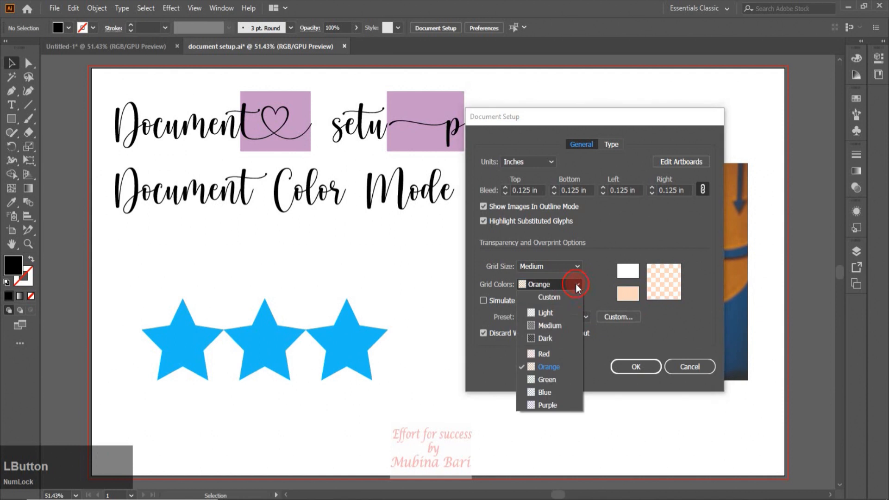
{"action": "left_click", "coordinate": [550, 381]}
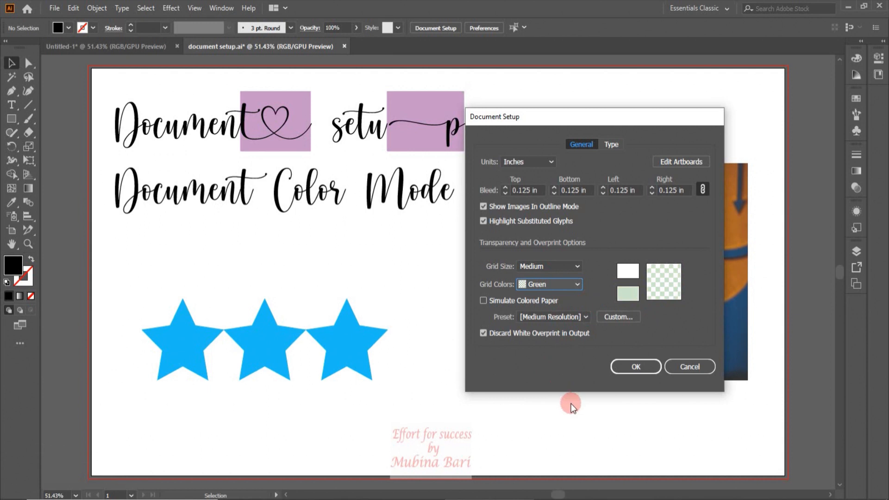
{"action": "left_click", "coordinate": [519, 300]}
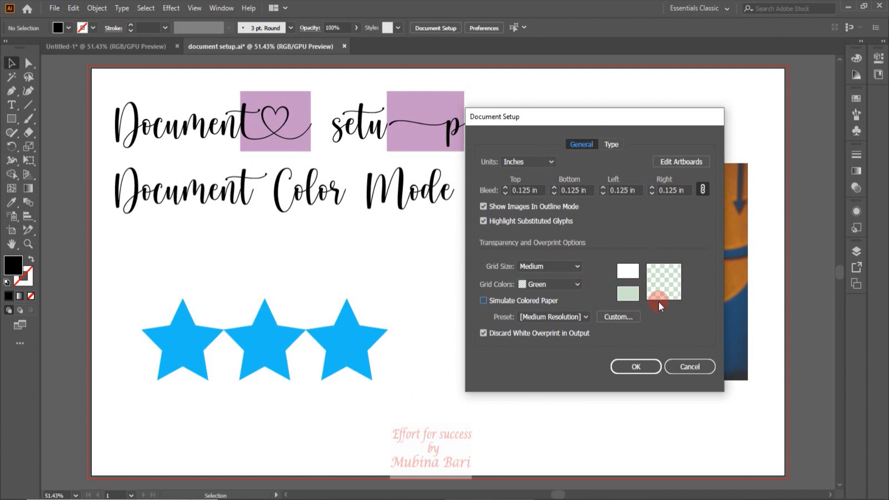
Set the second transparency grid color to a custom teal with RGB 0, 128, 128 and apply the document setup.
{"action": "left_click", "coordinate": [628, 294]}
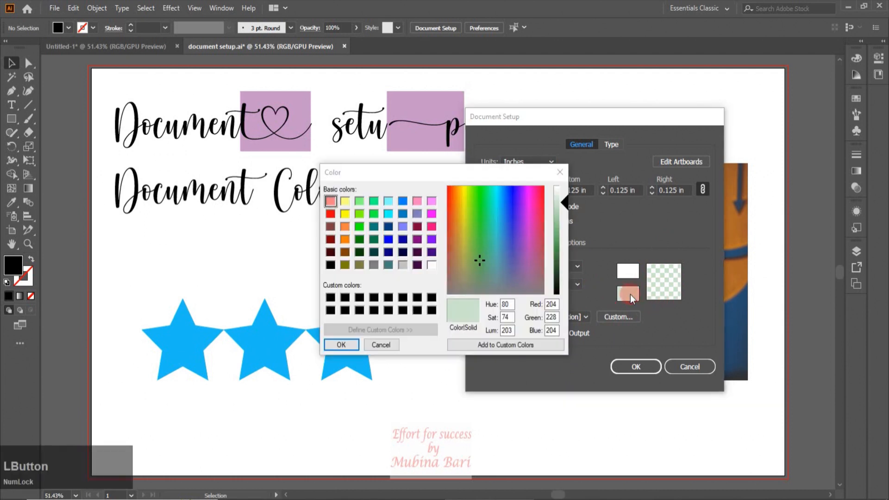
{"action": "left_click", "coordinate": [431, 239]}
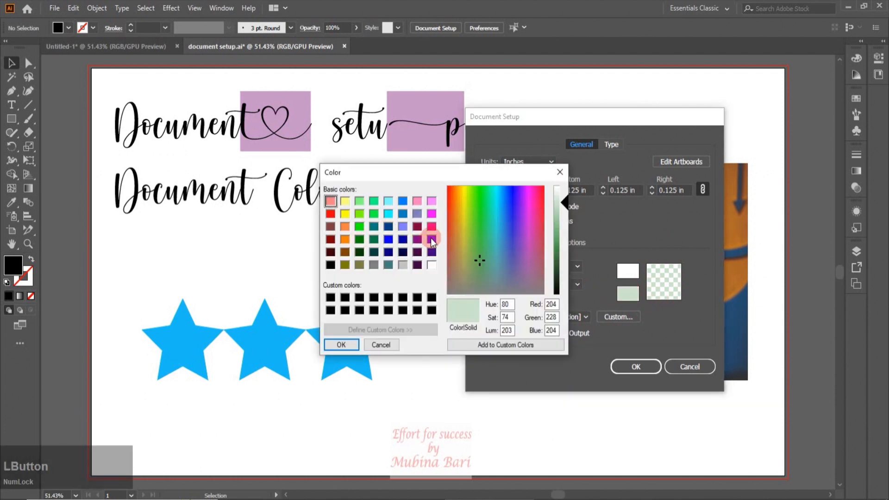
{"action": "left_click", "coordinate": [432, 237]}
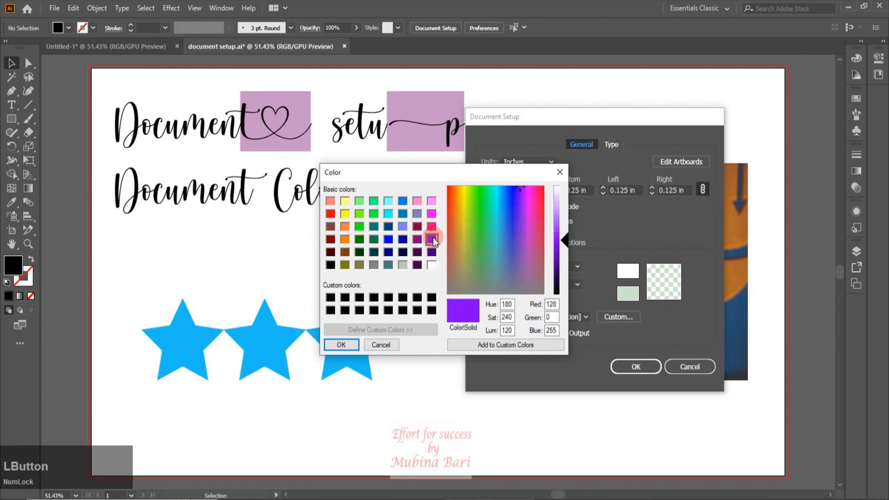
{"action": "left_click", "coordinate": [373, 225]}
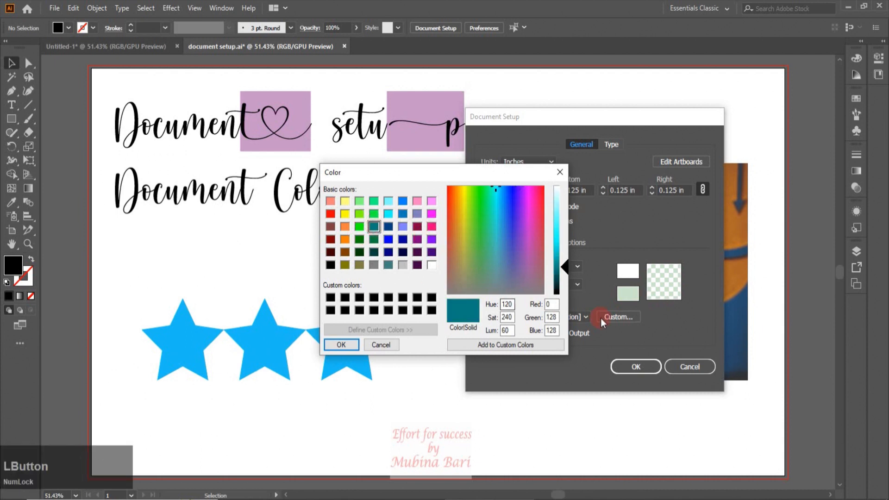
{"action": "left_click", "coordinate": [341, 345]}
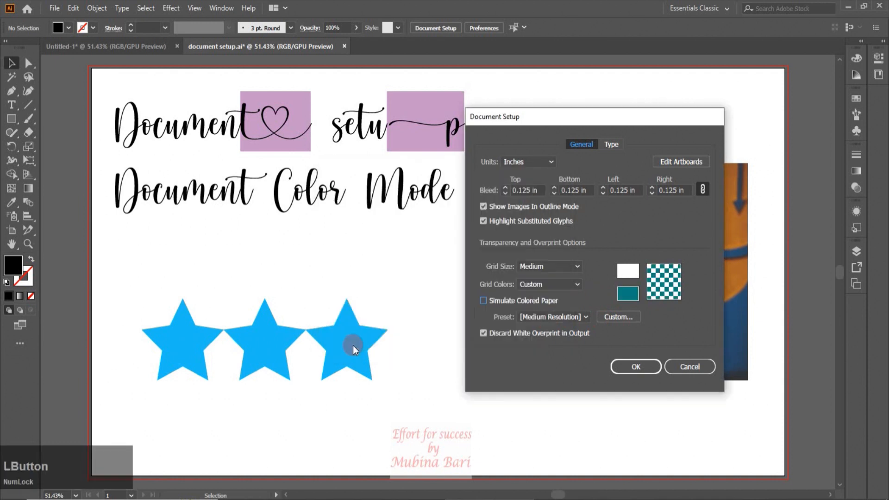
{"action": "left_click", "coordinate": [645, 367]}
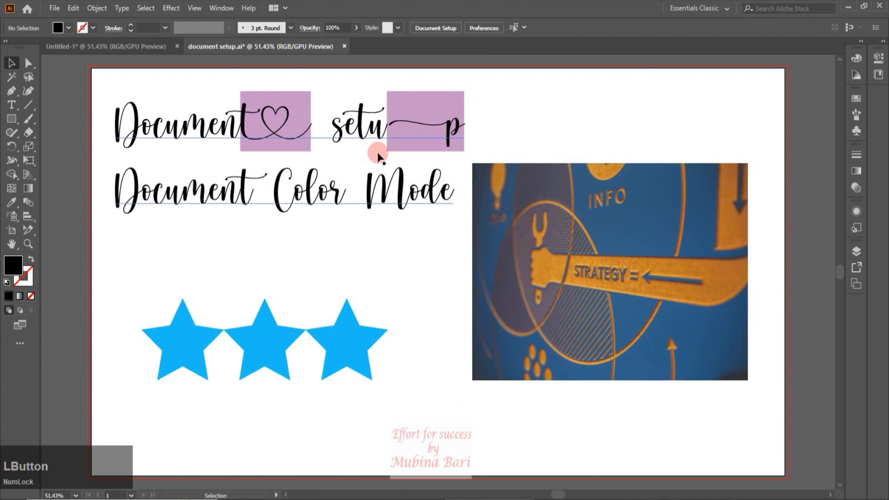
Show the transparency grid behind the artwork to examine its colors, and hide it again.
{"action": "left_click", "coordinate": [198, 7]}
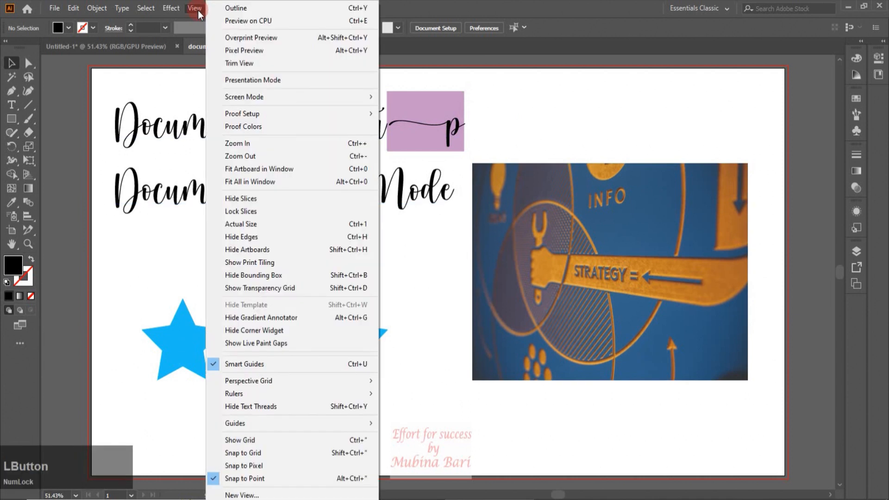
{"action": "left_click", "coordinate": [263, 289]}
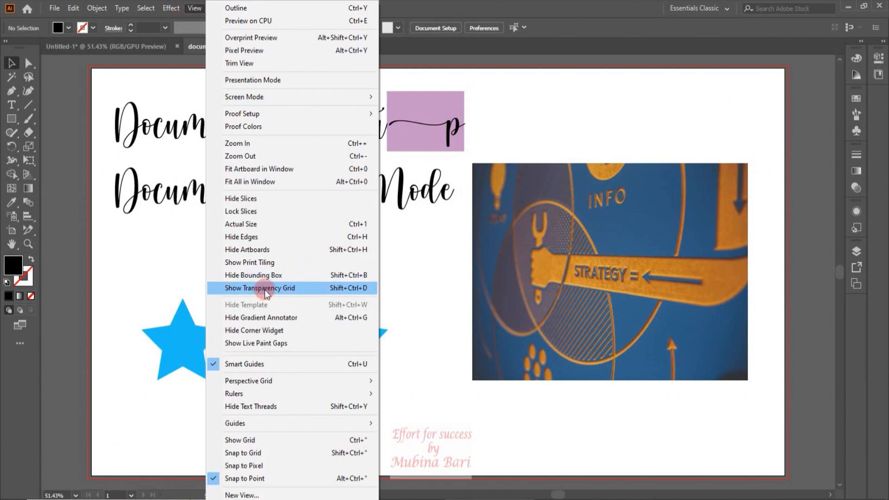
{"action": "left_click", "coordinate": [264, 289]}
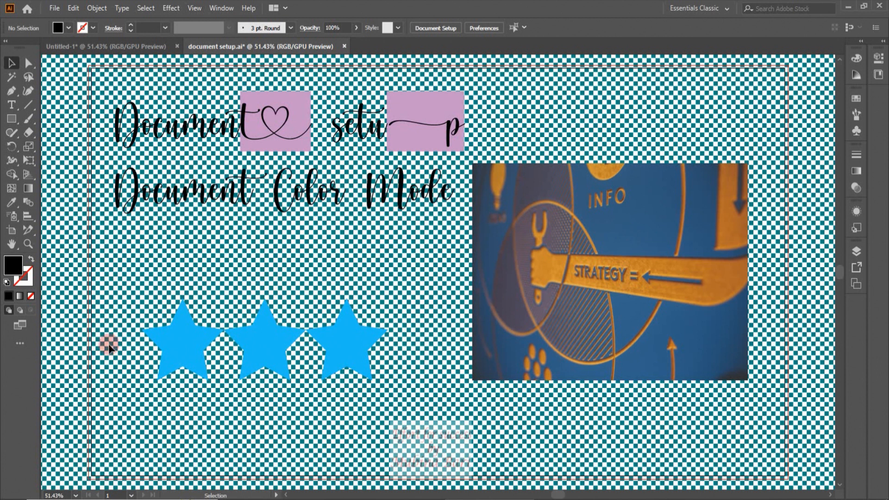
{"action": "left_click", "coordinate": [194, 9]}
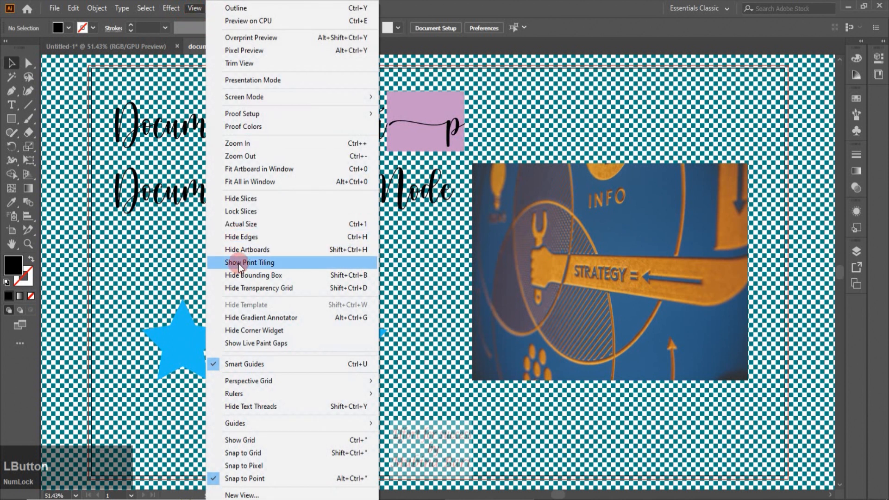
{"action": "left_click", "coordinate": [267, 287]}
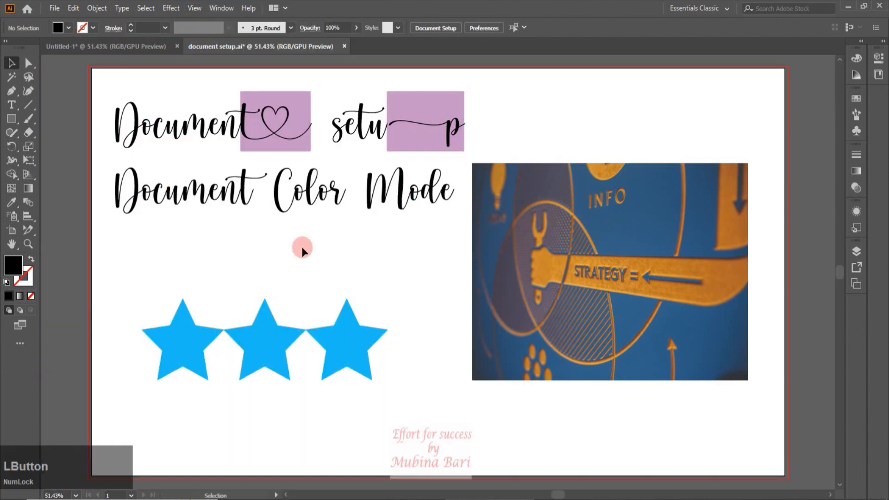
Reopen Document Setup, set the first transparency grid color to dark red with RGB 128, 0, 0, and apply the settings.
{"action": "left_click", "coordinate": [54, 7]}
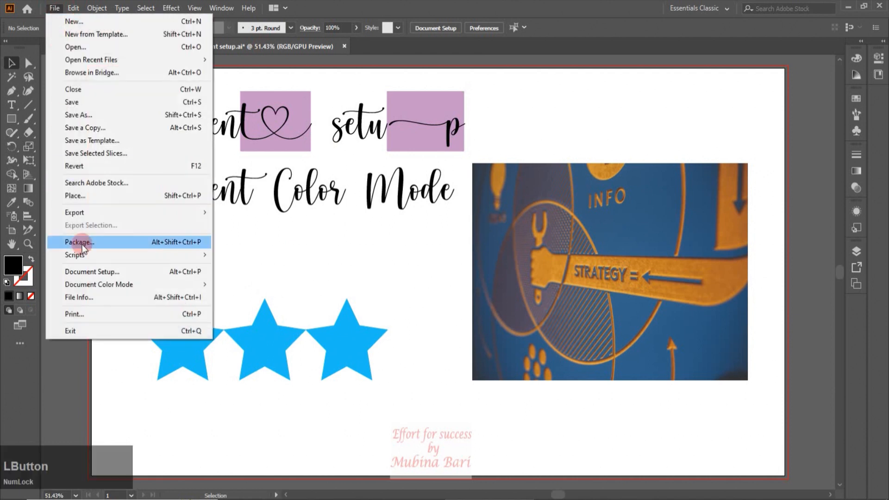
{"action": "left_click", "coordinate": [83, 272]}
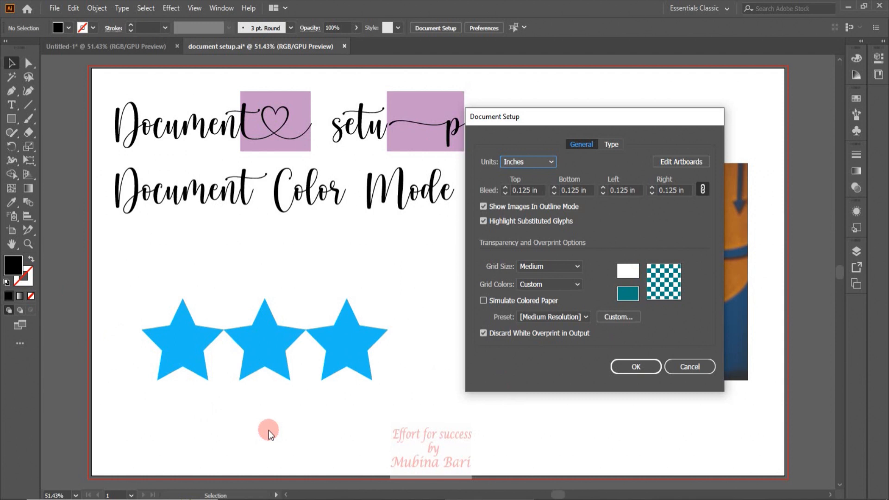
{"action": "left_click", "coordinate": [622, 276]}
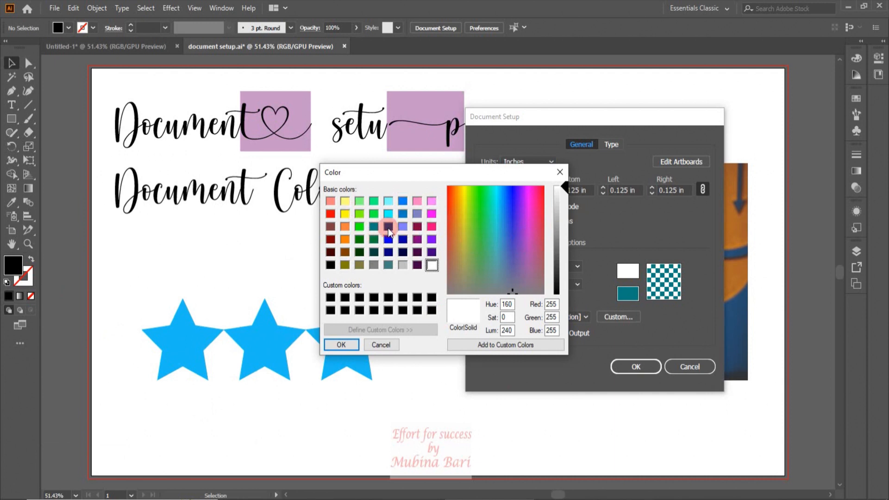
{"action": "left_click", "coordinate": [330, 241]}
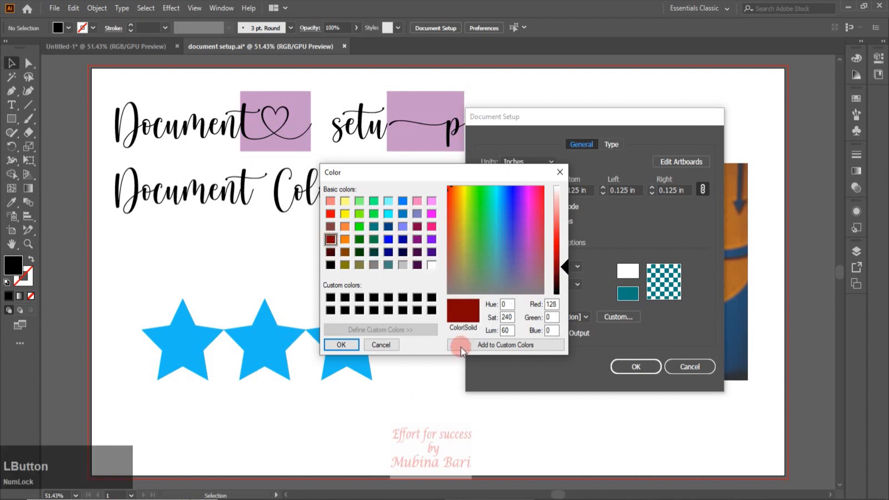
{"action": "left_click", "coordinate": [349, 343]}
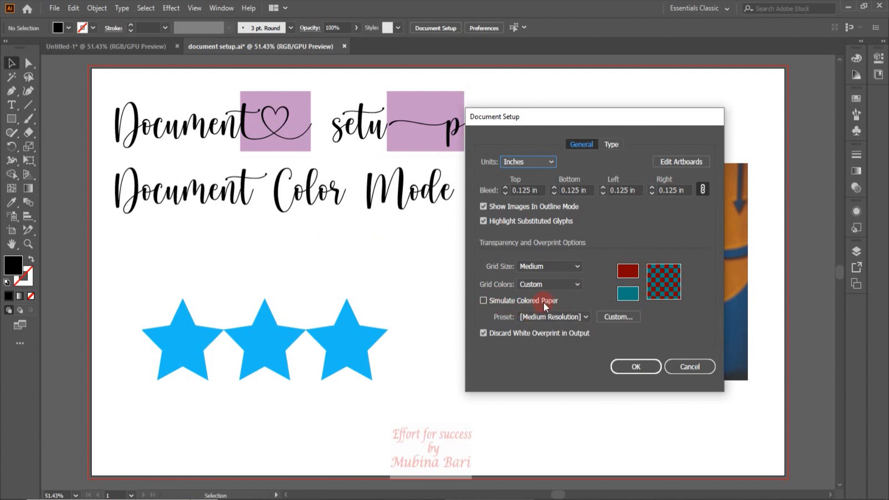
{"action": "left_click", "coordinate": [651, 369]}
{"action": "left_click", "coordinate": [621, 369]}
Examine the artboard in artboard editing mode with Simulate Colored Paper off, and return to the Selection tool.
{"action": "left_click", "coordinate": [167, 379]}
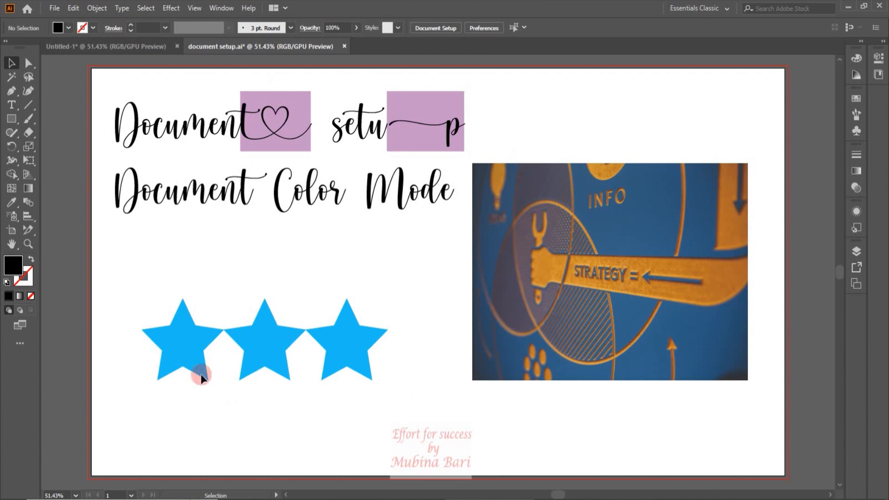
{"action": "left_click", "coordinate": [11, 234]}
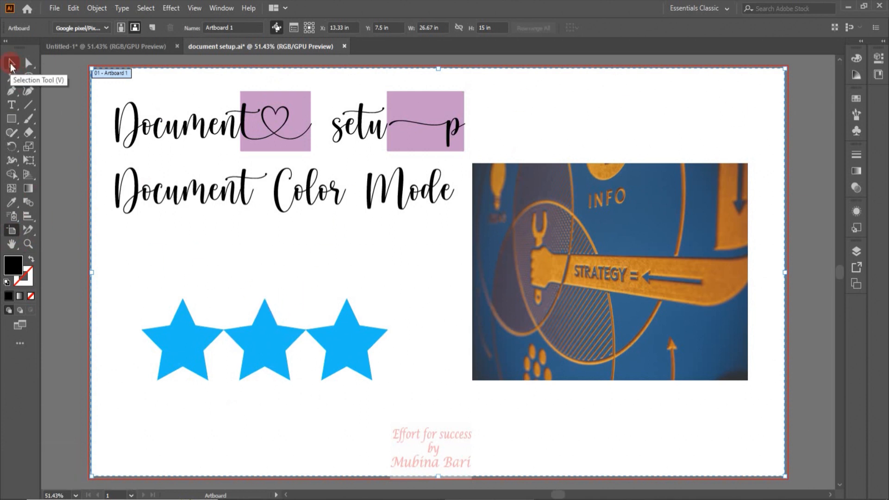
{"action": "left_click", "coordinate": [11, 64]}
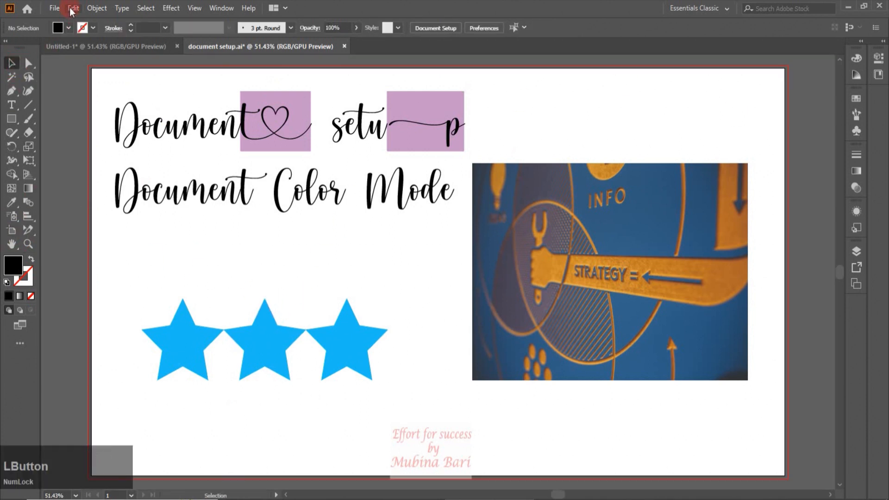
Reopen Document Setup, enable Simulate Colored Paper, apply the settings, and activate the Artboard tool to display the paper color.
{"action": "left_click", "coordinate": [54, 8]}
{"action": "left_click", "coordinate": [99, 272]}
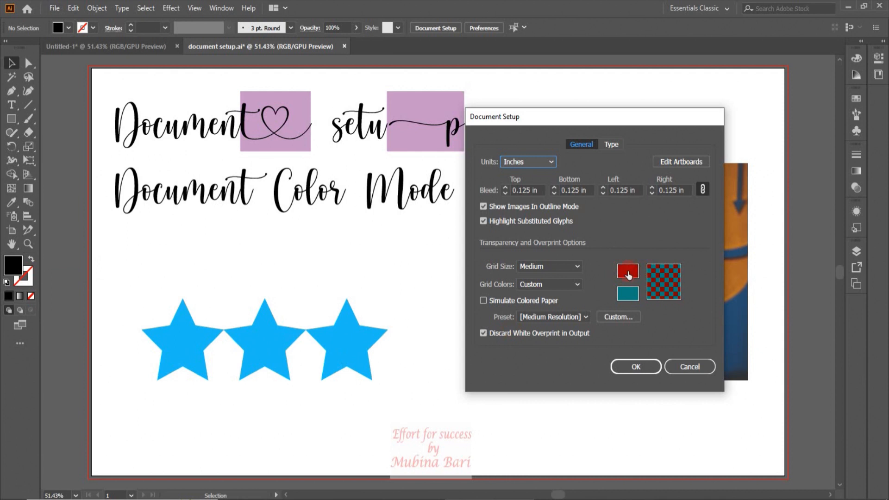
{"action": "left_click", "coordinate": [482, 302]}
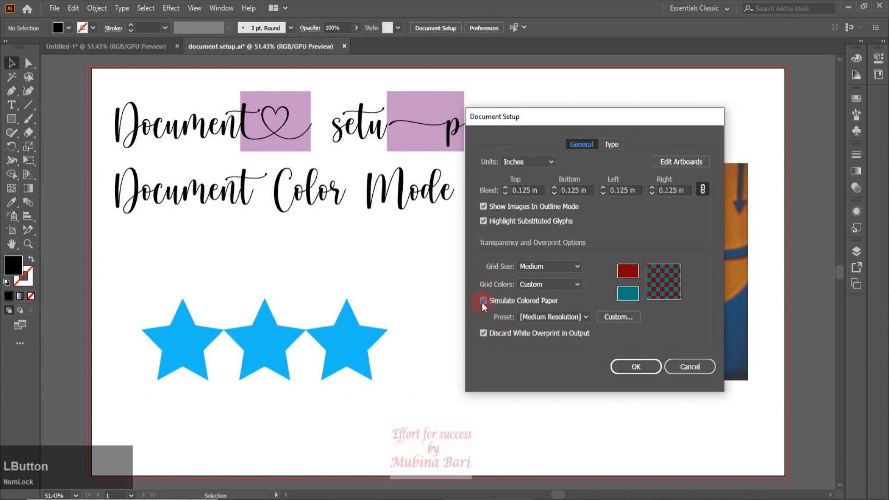
{"action": "left_click", "coordinate": [635, 367]}
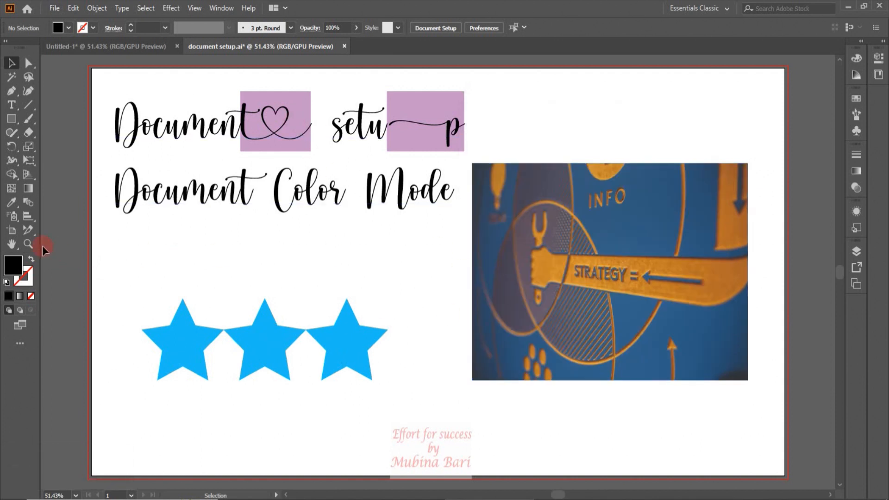
{"action": "left_click", "coordinate": [11, 231]}
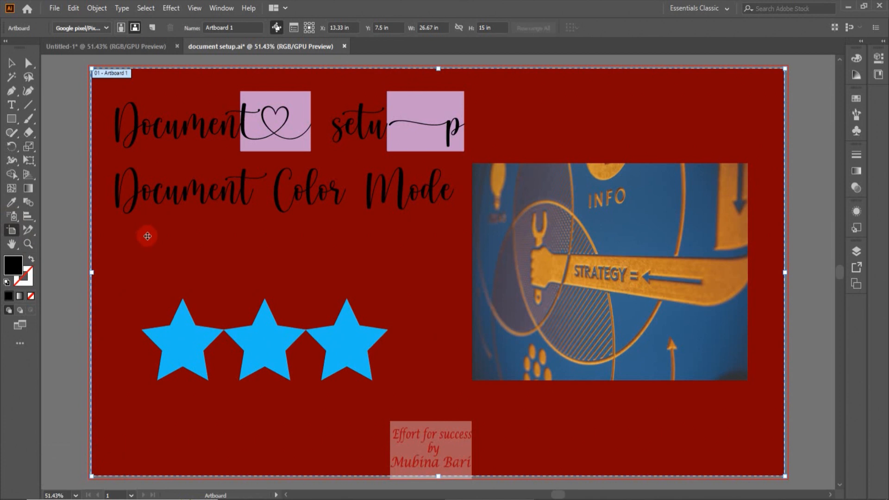
Preview the document's PNG export options to examine the background, without exporting the file.
{"action": "left_click", "coordinate": [55, 8]}
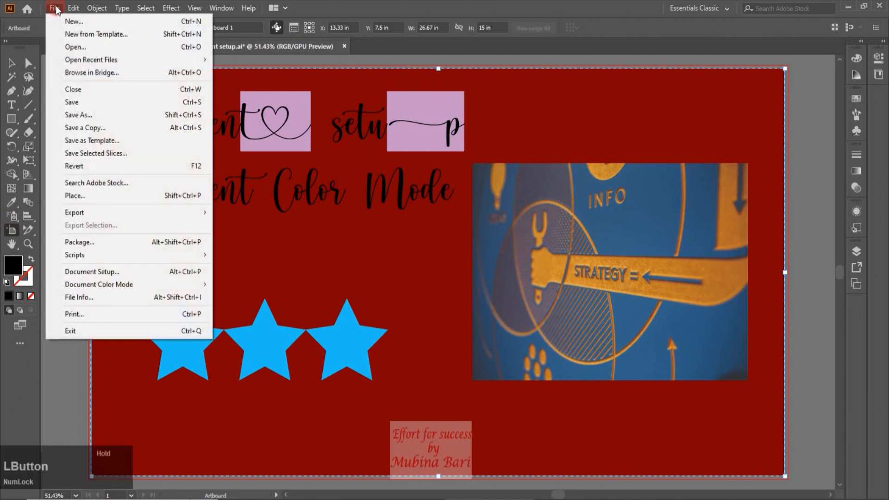
{"action": "left_click", "coordinate": [86, 212]}
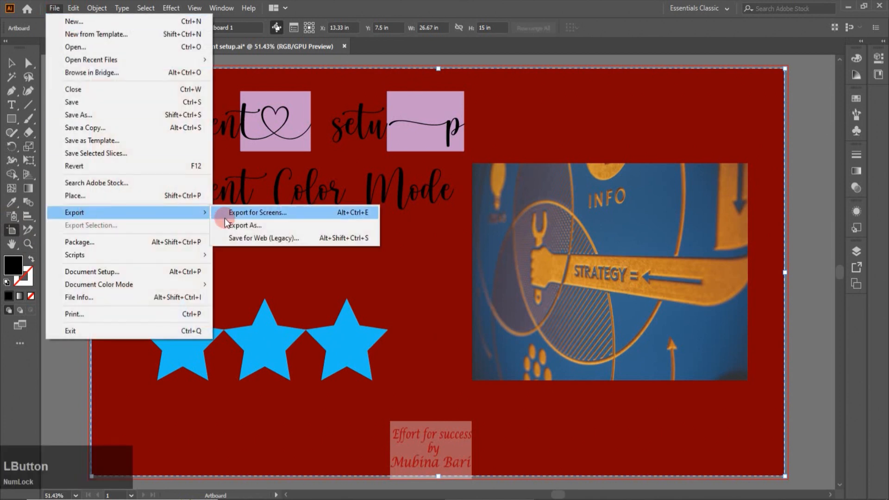
{"action": "left_click", "coordinate": [238, 225]}
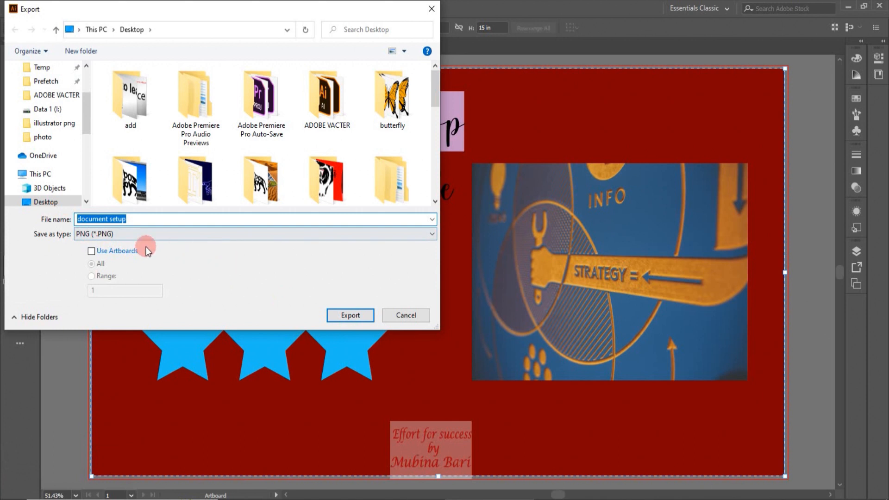
{"action": "left_click", "coordinate": [342, 320]}
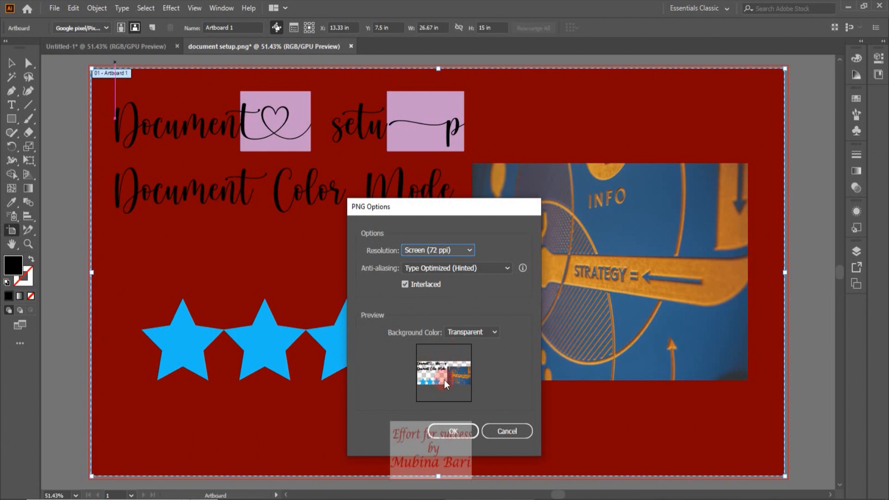
{"action": "left_click", "coordinate": [505, 432]}
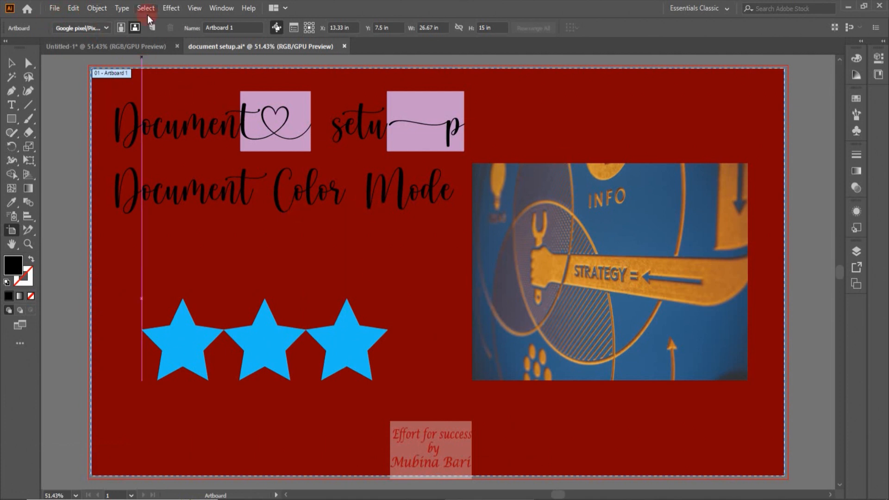
Show the transparency grid while colored paper is simulated to compare the colors, and hide it again.
{"action": "left_click", "coordinate": [192, 10]}
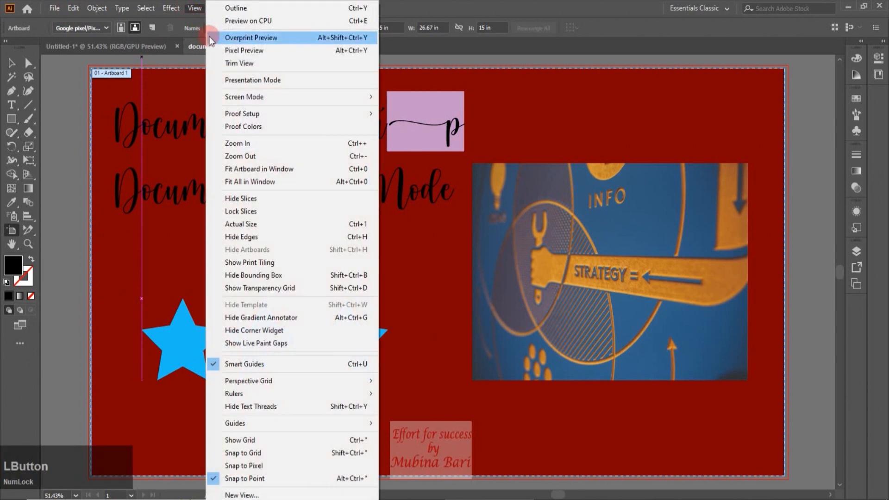
{"action": "left_click", "coordinate": [263, 289]}
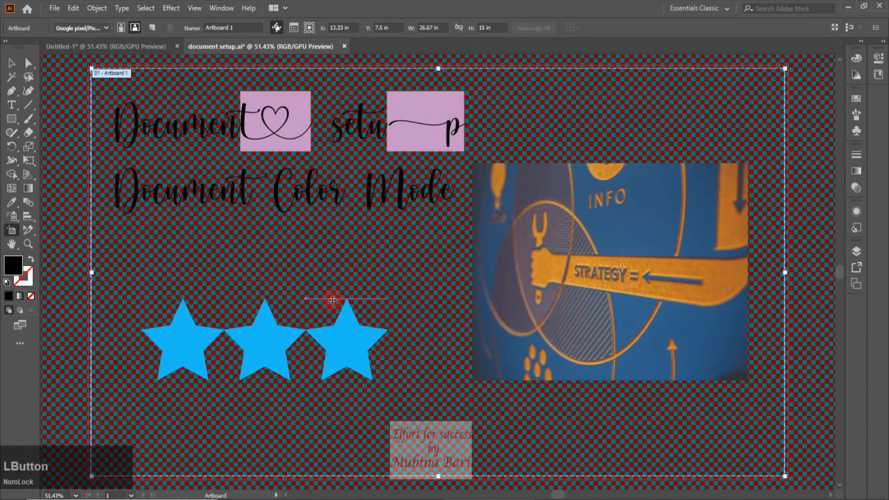
{"action": "left_click", "coordinate": [192, 9]}
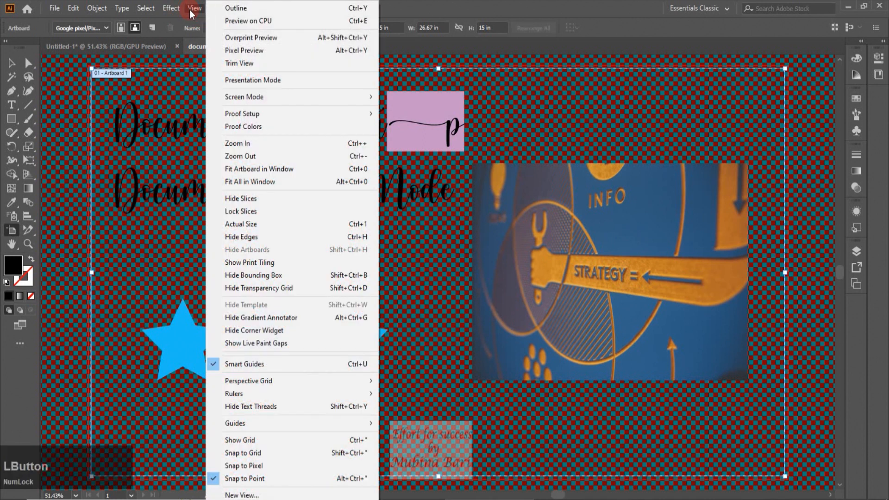
{"action": "left_click", "coordinate": [240, 287]}
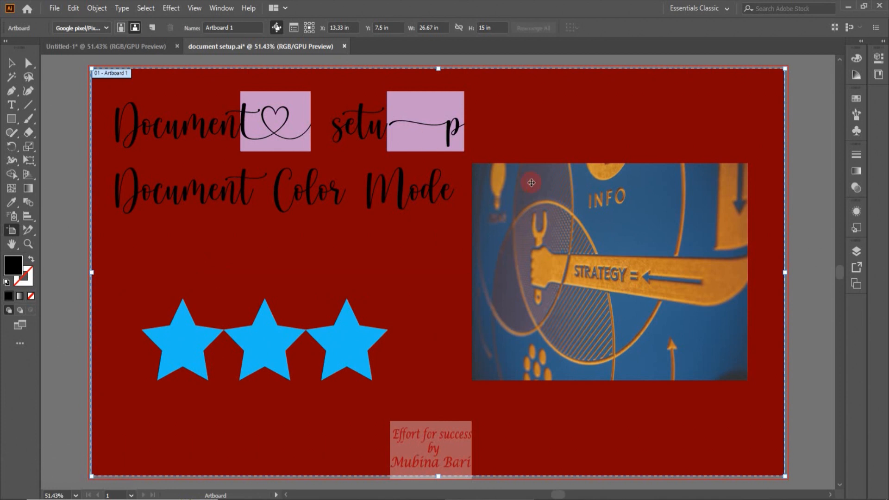
Reopen Document Setup, set the first transparency grid color to white, and choose the Light grid colors preset.
{"action": "left_click", "coordinate": [11, 63]}
{"action": "left_click", "coordinate": [55, 7]}
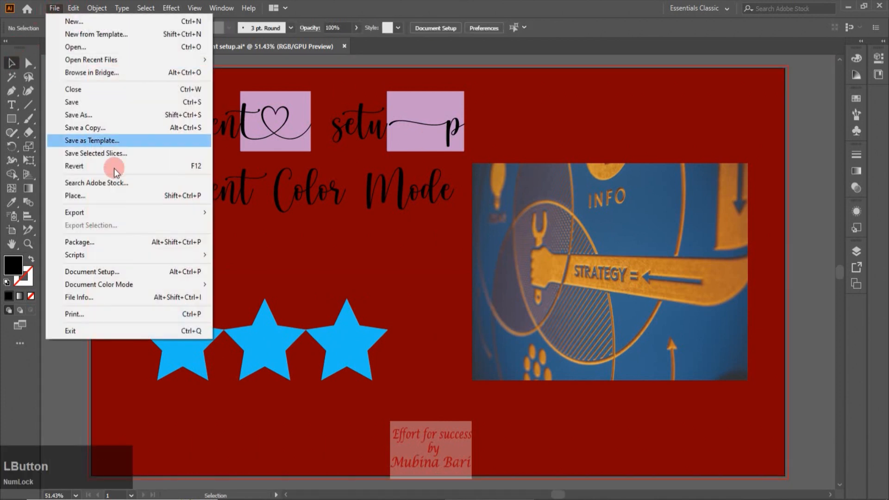
{"action": "left_click", "coordinate": [91, 273]}
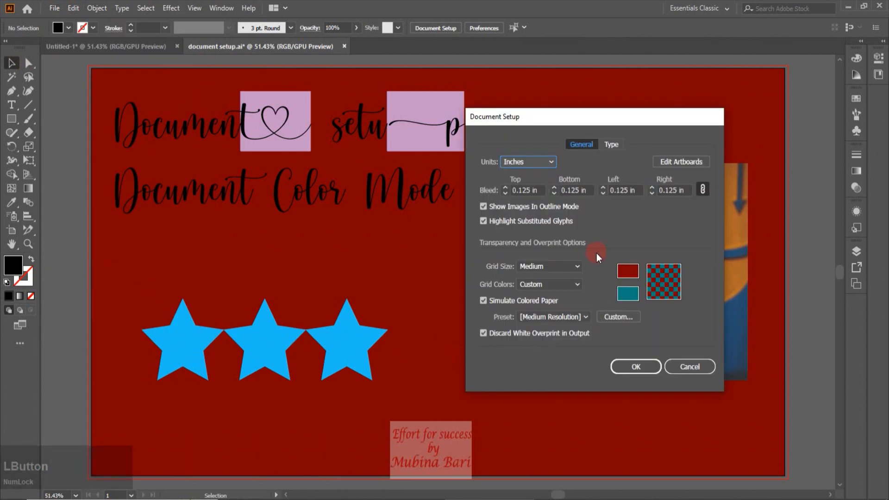
{"action": "left_click", "coordinate": [626, 273]}
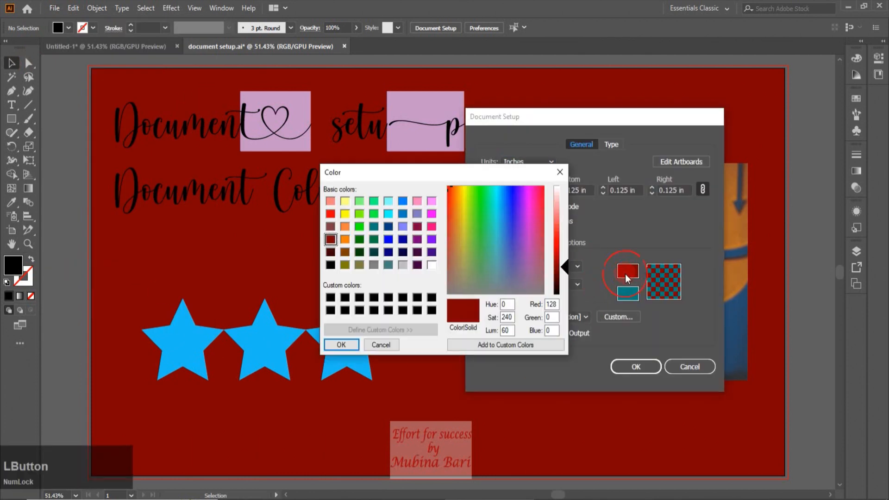
{"action": "left_click", "coordinate": [432, 266]}
{"action": "left_click", "coordinate": [343, 344]}
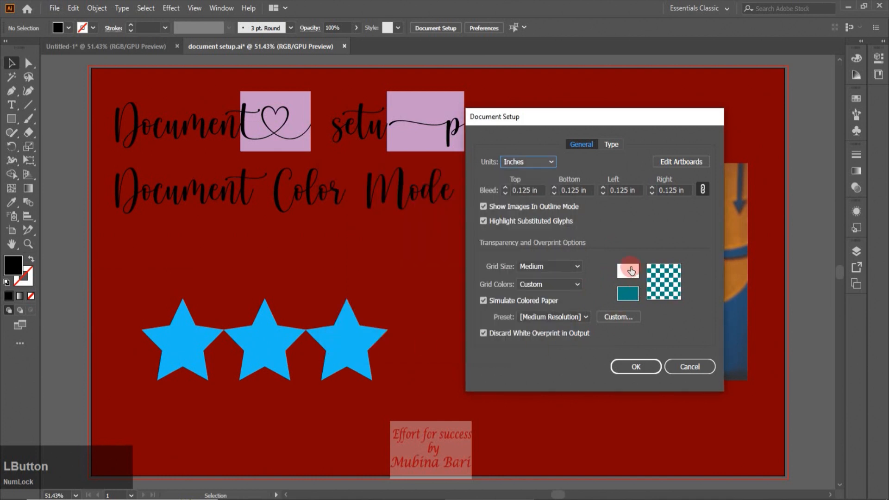
{"action": "left_click", "coordinate": [577, 284]}
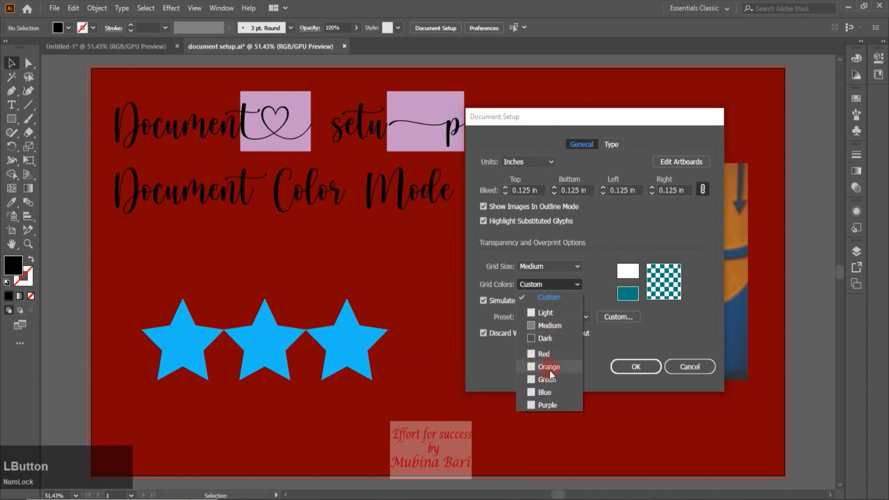
{"action": "left_click", "coordinate": [546, 314]}
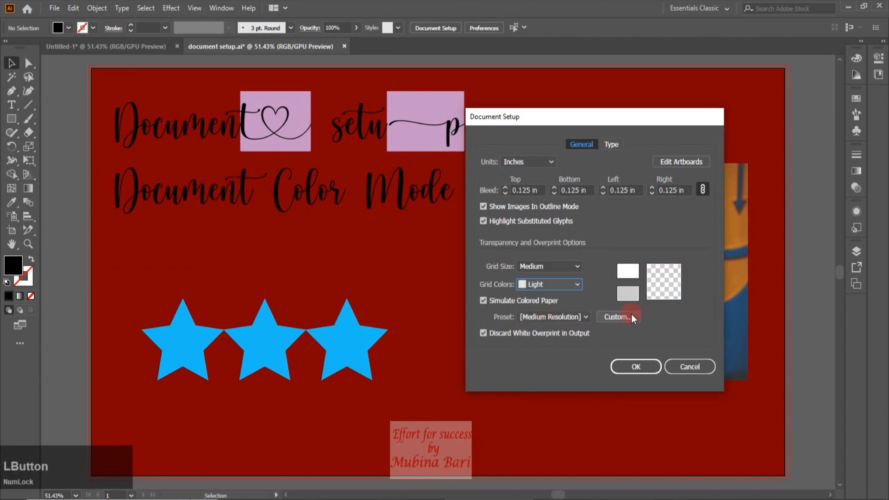
Review the available transparency flattener presets, keep [Medium Resolution], and apply the document setup with Simulate Colored Paper on.
{"action": "left_click", "coordinate": [587, 318]}
{"action": "left_click", "coordinate": [483, 301]}
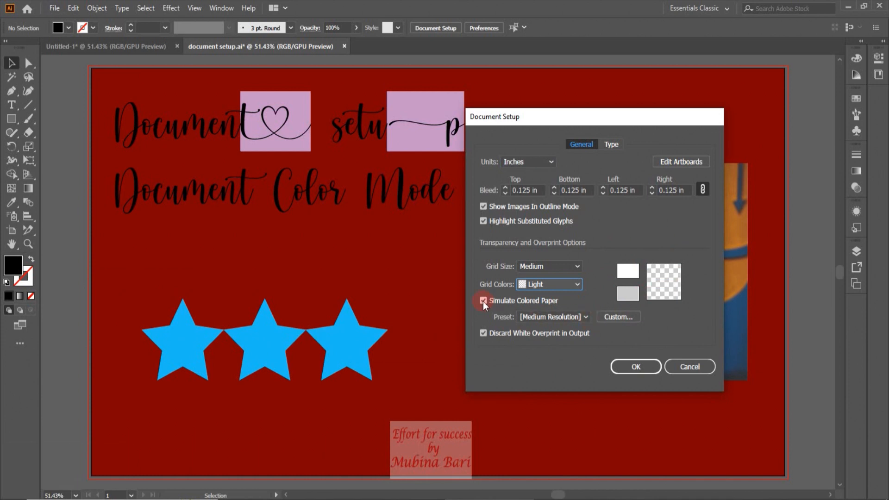
{"action": "left_click", "coordinate": [584, 319]}
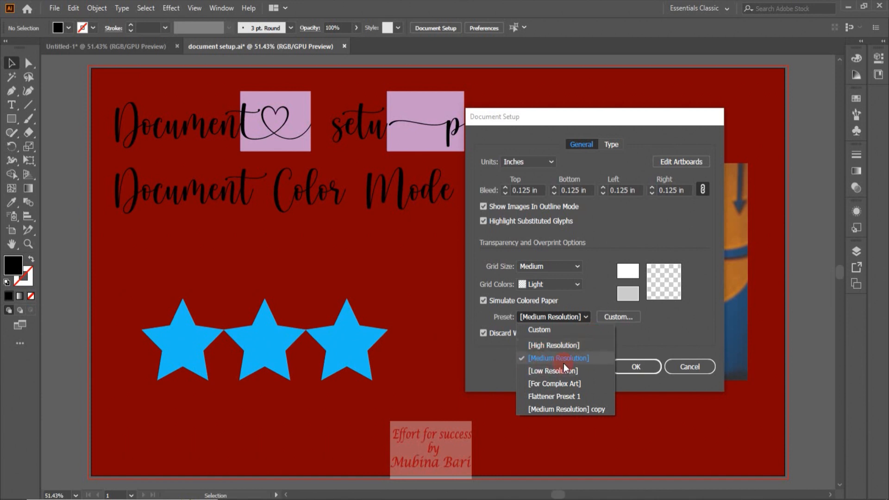
{"action": "left_click", "coordinate": [626, 346]}
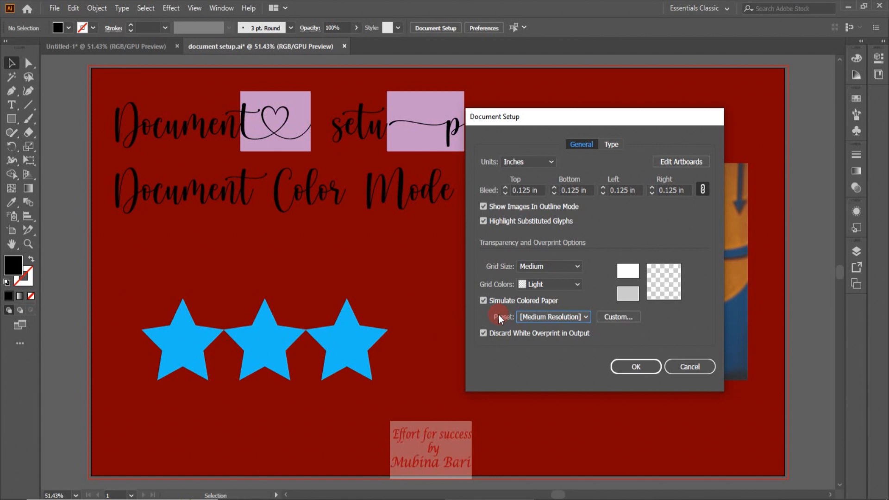
{"action": "left_click", "coordinate": [628, 365]}
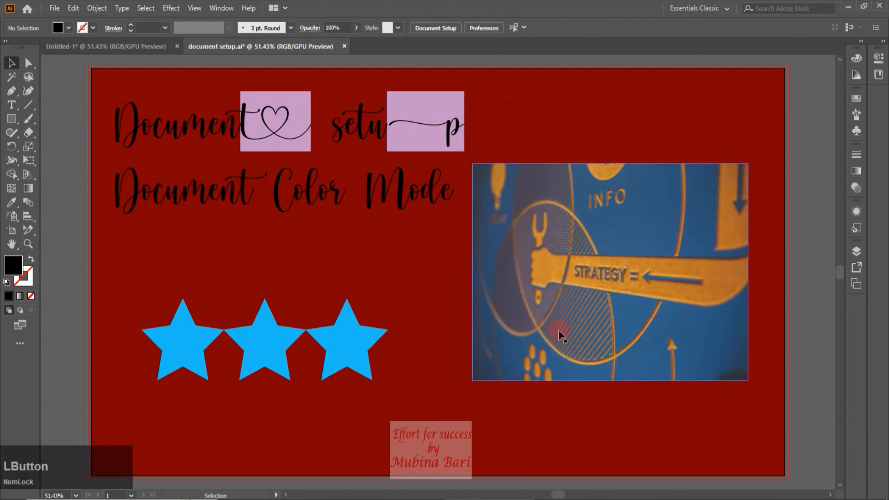
Show the light transparency grid behind the artwork to examine it, and hide it again.
{"action": "left_click", "coordinate": [14, 231]}
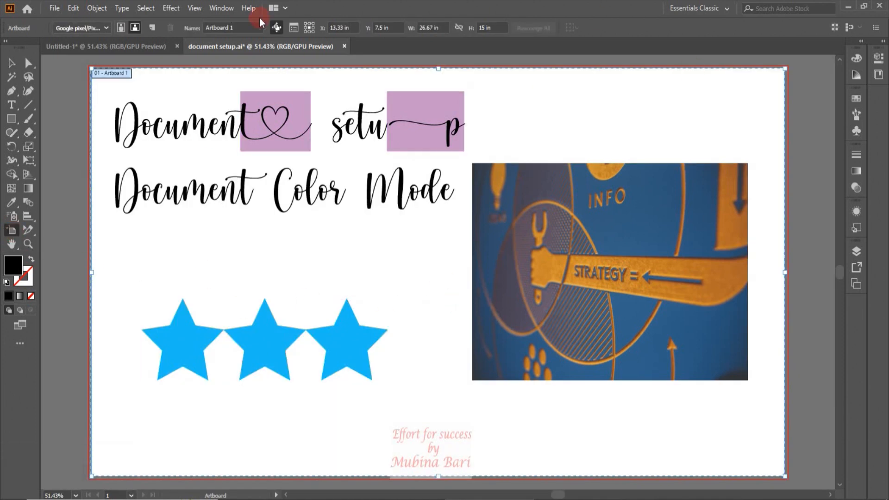
{"action": "left_click", "coordinate": [195, 8]}
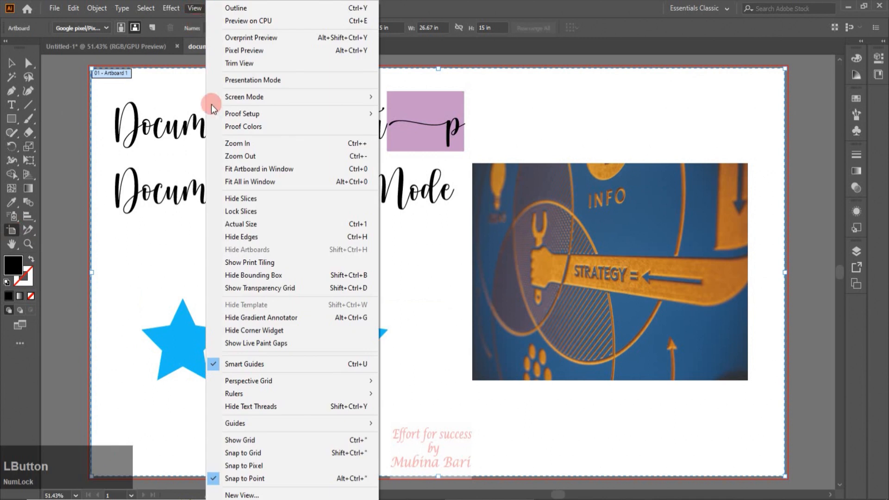
{"action": "left_click", "coordinate": [242, 287]}
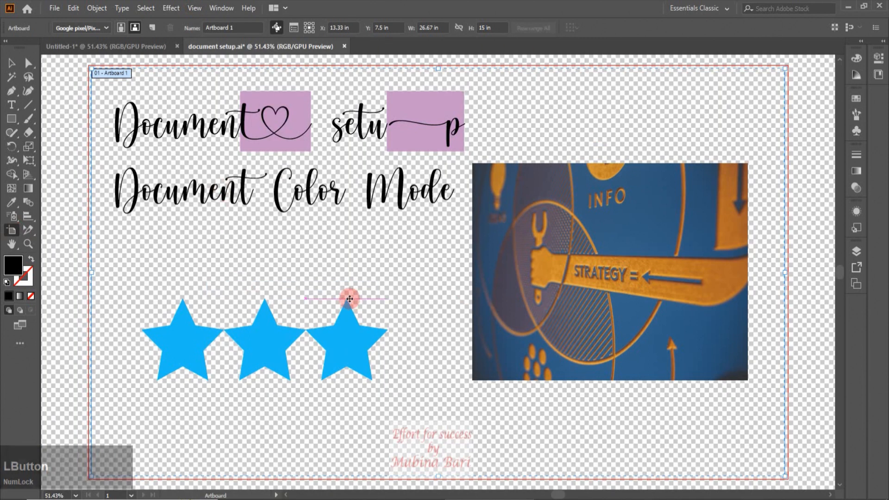
{"action": "left_click", "coordinate": [194, 8]}
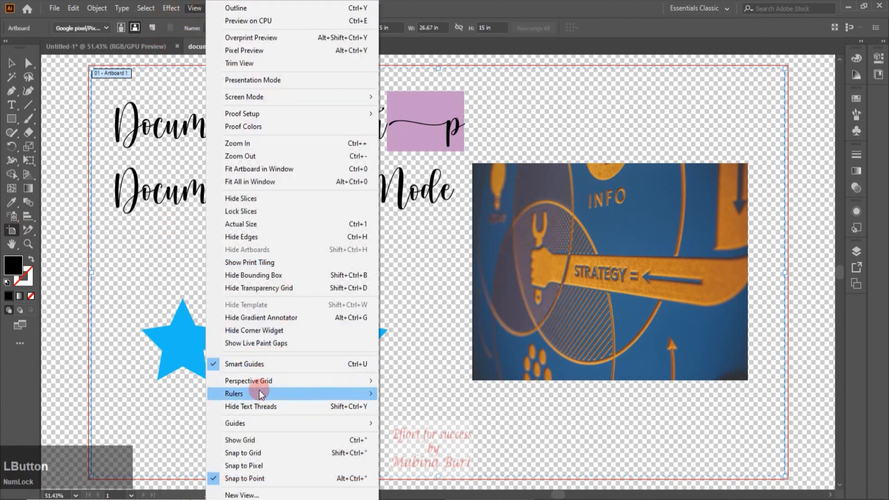
{"action": "left_click", "coordinate": [256, 288]}
Spread the three stars apart and fill the left star with red.
{"action": "left_click", "coordinate": [12, 64]}
{"action": "left_click", "coordinate": [244, 365]}
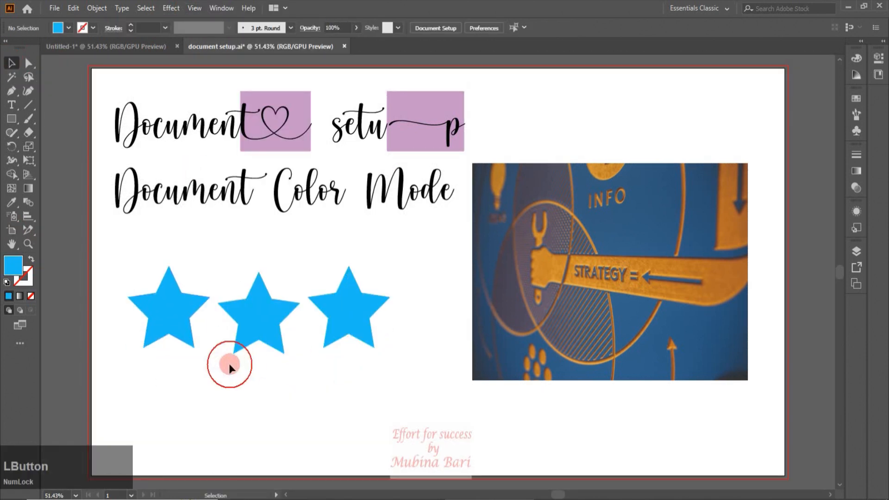
{"action": "left_click", "coordinate": [175, 308]}
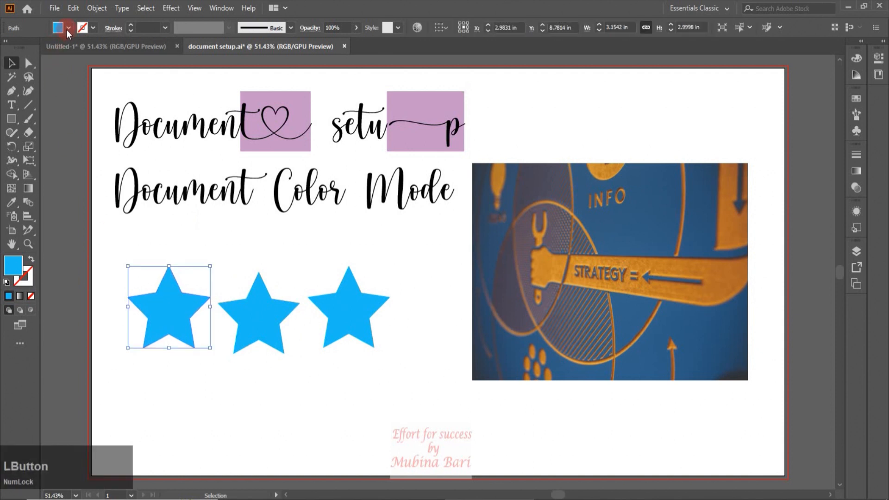
{"action": "left_click", "coordinate": [67, 28]}
{"action": "left_click", "coordinate": [38, 47]}
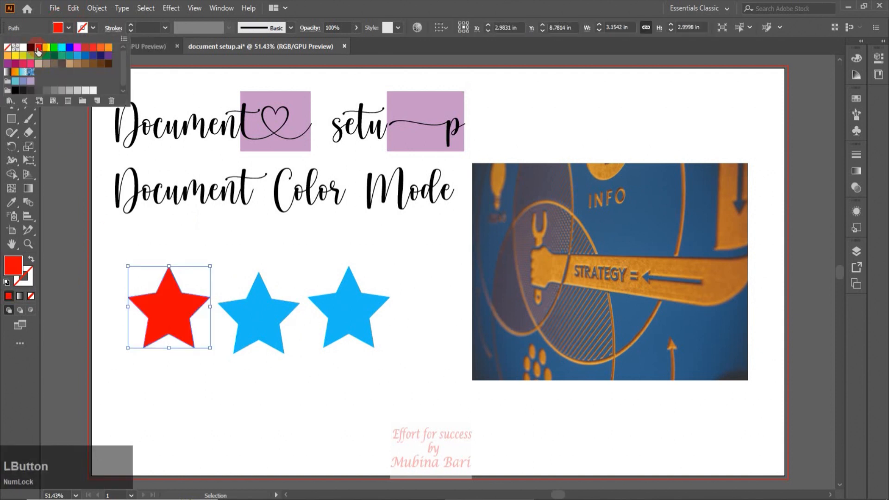
{"action": "left_click", "coordinate": [155, 284]}
Fill the middle star with green and the right star with pure blue, leaving nothing selected.
{"action": "left_click", "coordinate": [242, 314]}
{"action": "left_click", "coordinate": [58, 29]}
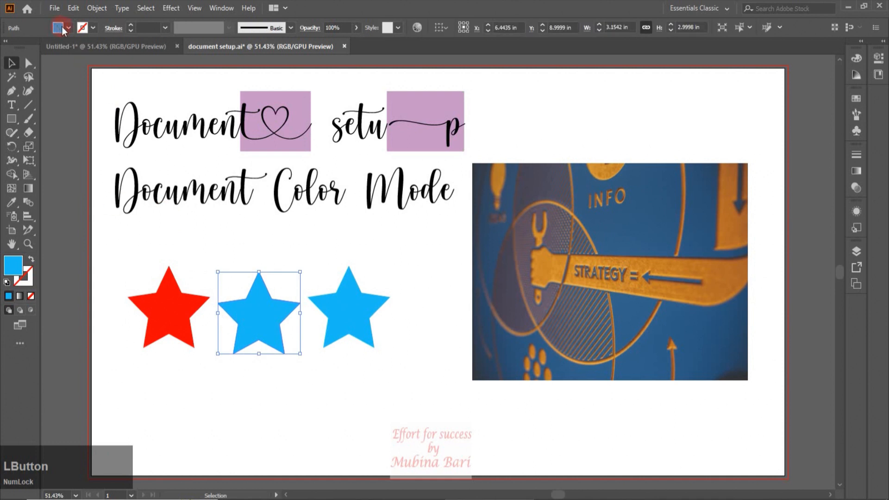
{"action": "left_click", "coordinate": [68, 29]}
{"action": "left_click", "coordinate": [54, 50]}
{"action": "left_click", "coordinate": [339, 328]}
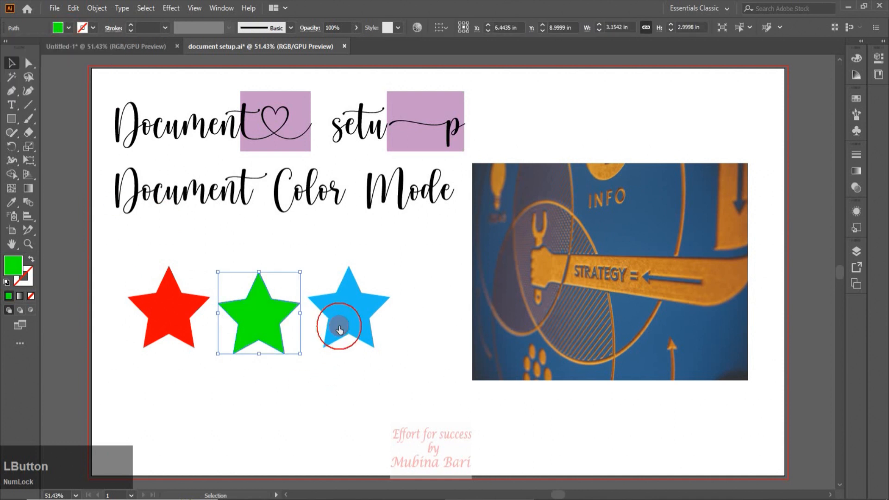
{"action": "left_click", "coordinate": [69, 30]}
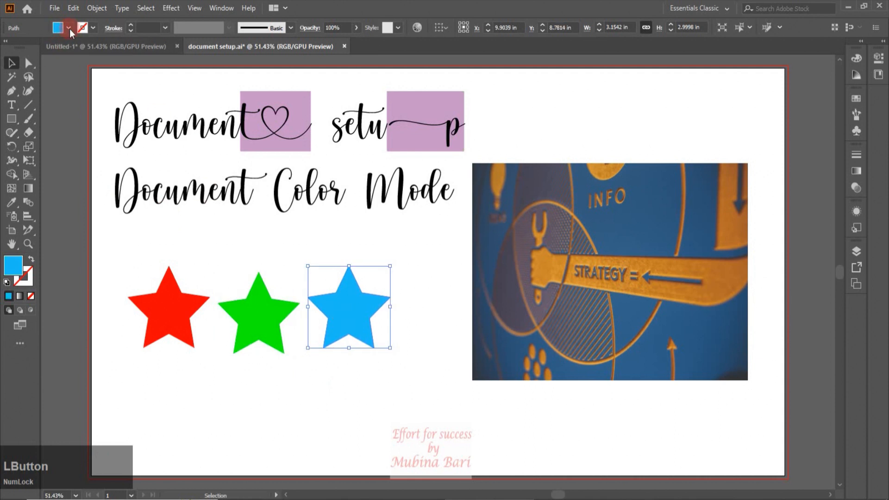
{"action": "left_click", "coordinate": [69, 50]}
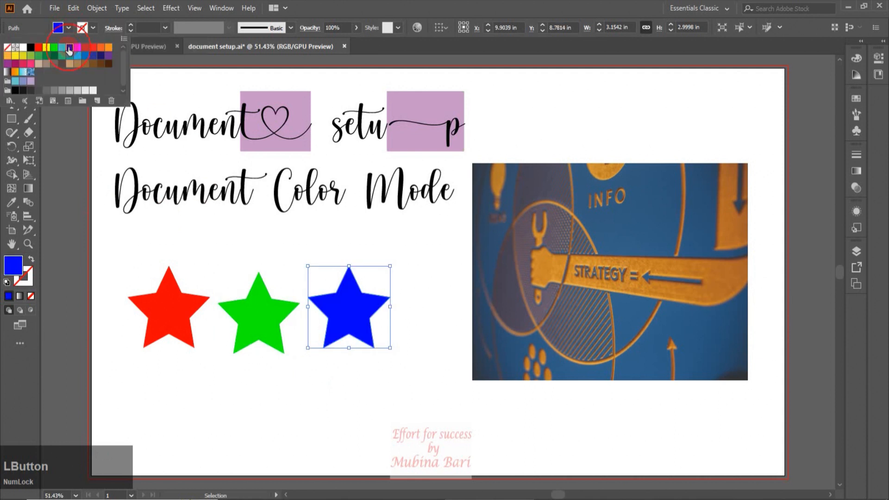
{"action": "left_click", "coordinate": [220, 418]}
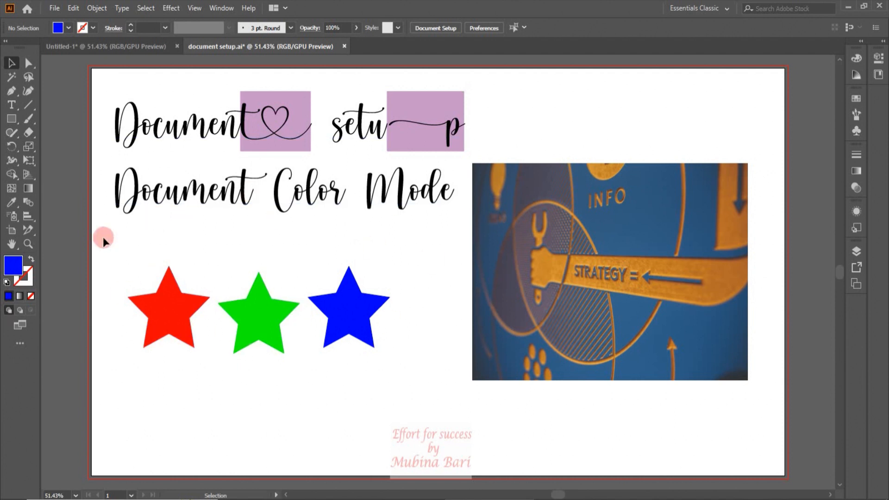
Switch the document color mode from RGB to CMYK Color.
{"action": "left_click", "coordinate": [53, 9]}
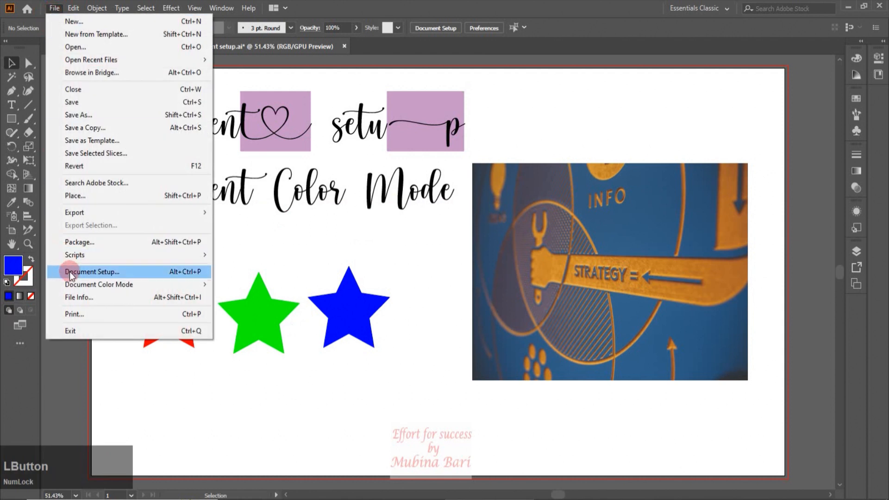
{"action": "mouse_move", "coordinate": [74, 286]}
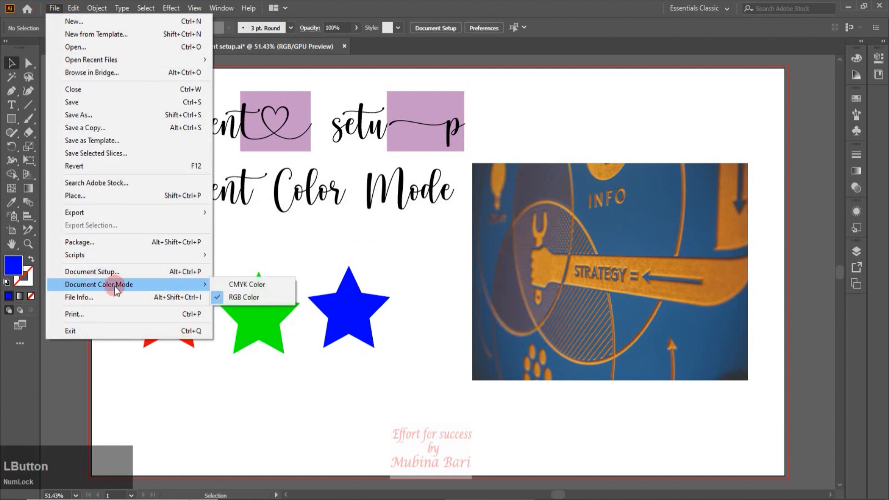
{"action": "left_click", "coordinate": [260, 285]}
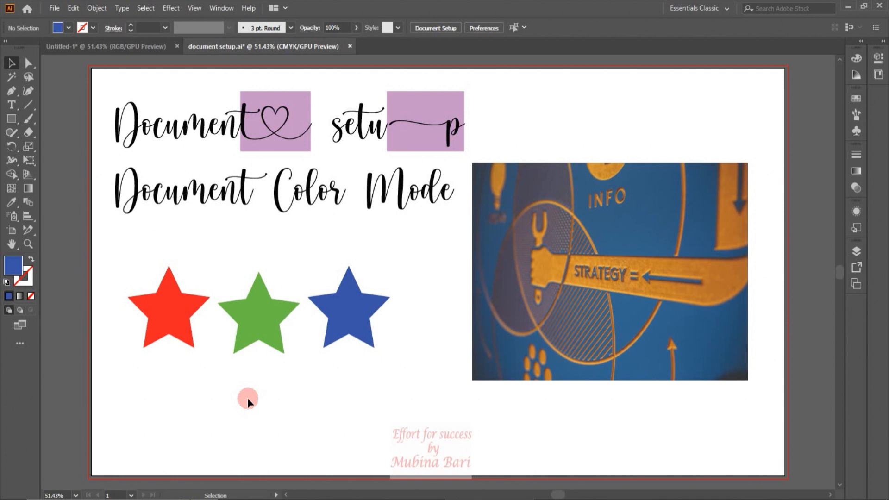
{"action": "left_click", "coordinate": [59, 5]}
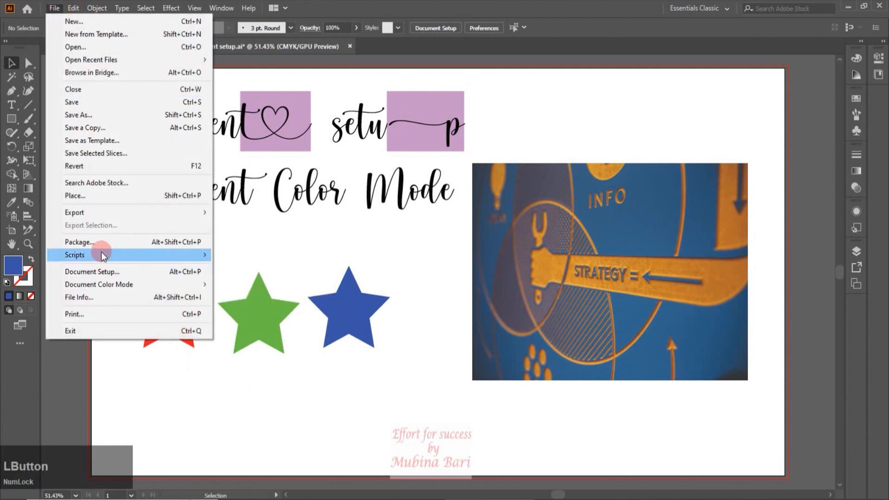
{"action": "mouse_move", "coordinate": [101, 253]}
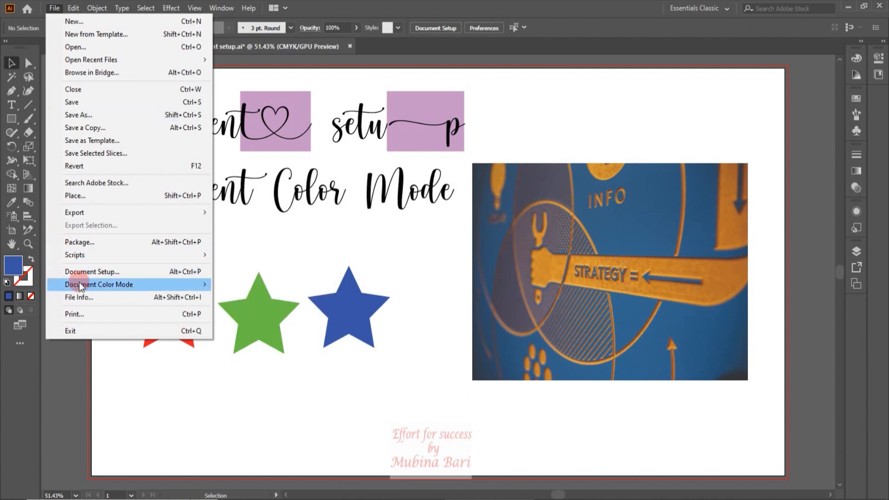
{"action": "mouse_move", "coordinate": [82, 287]}
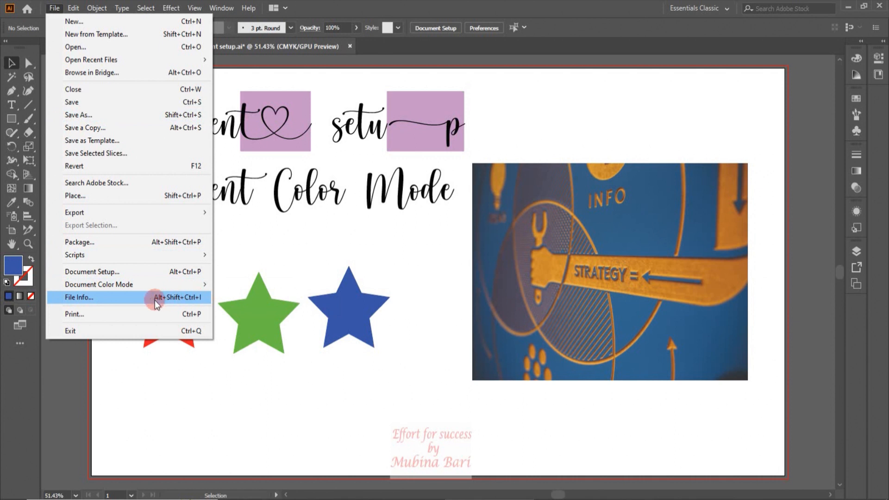
{"action": "mouse_move", "coordinate": [159, 284]}
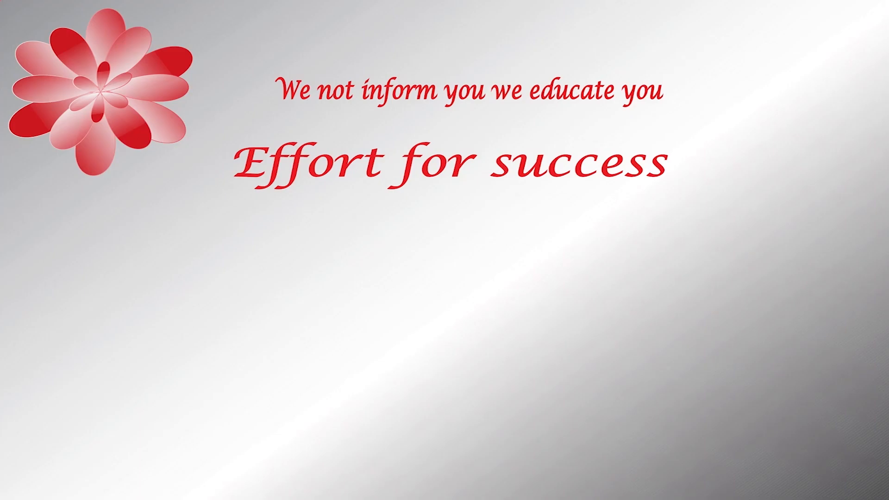